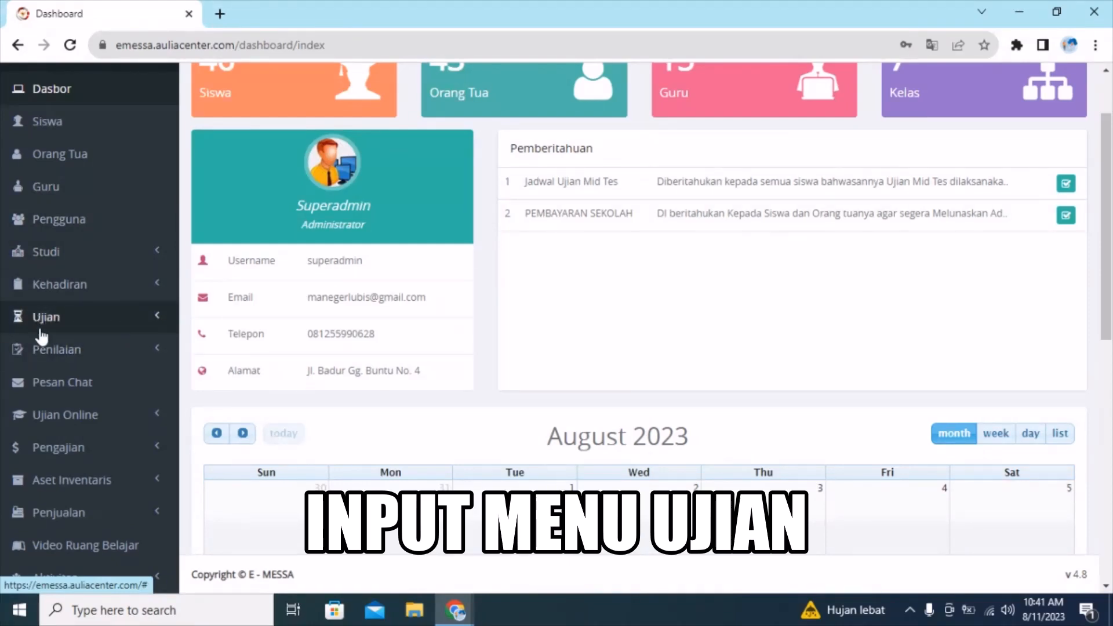
# - Open the Nama Ujian list from the Ujian section
pyautogui.click(151, 318)
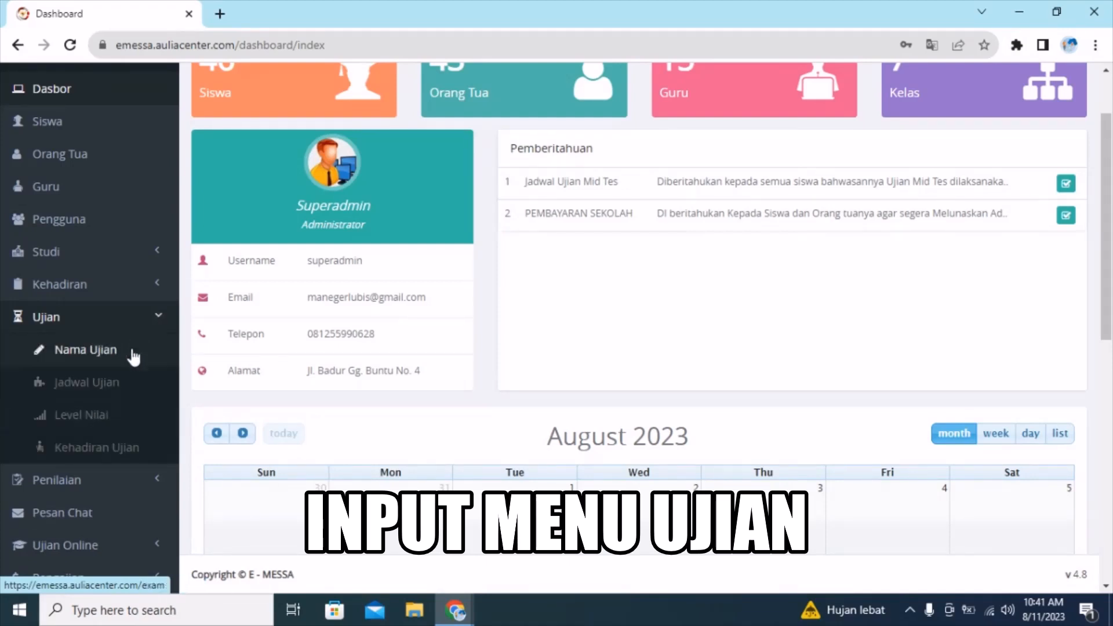
pyautogui.click(155, 317)
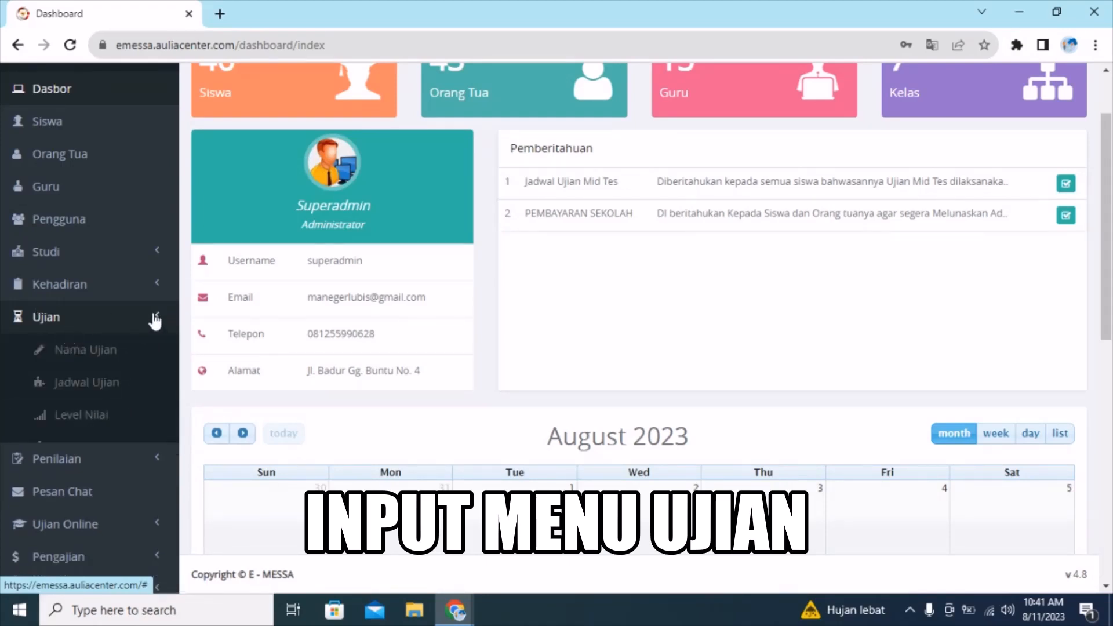
pyautogui.click(155, 317)
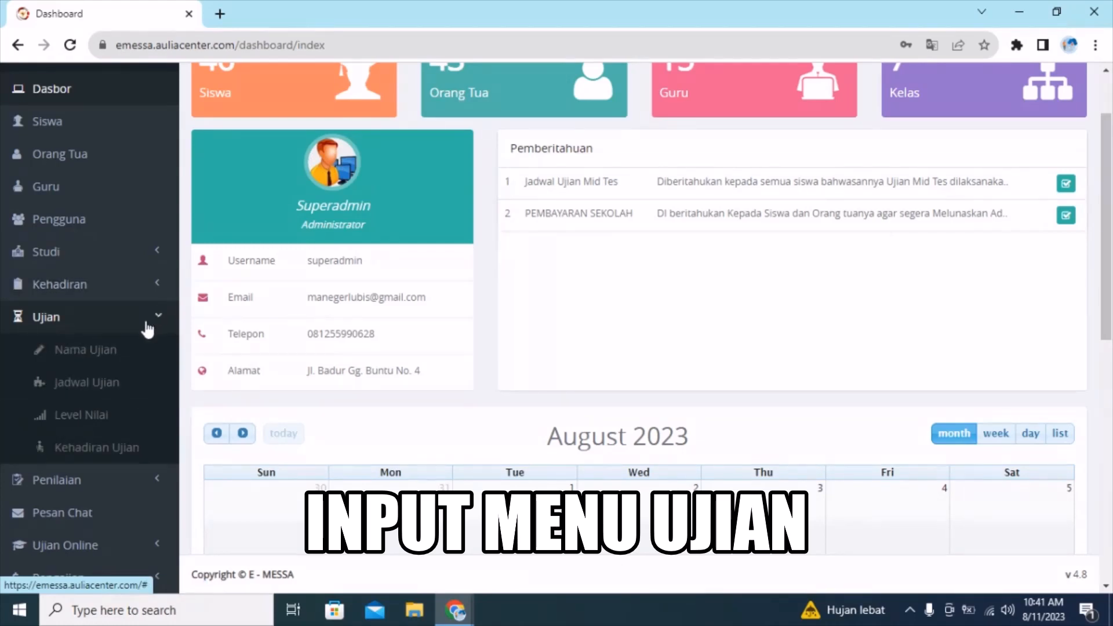
pyautogui.click(110, 351)
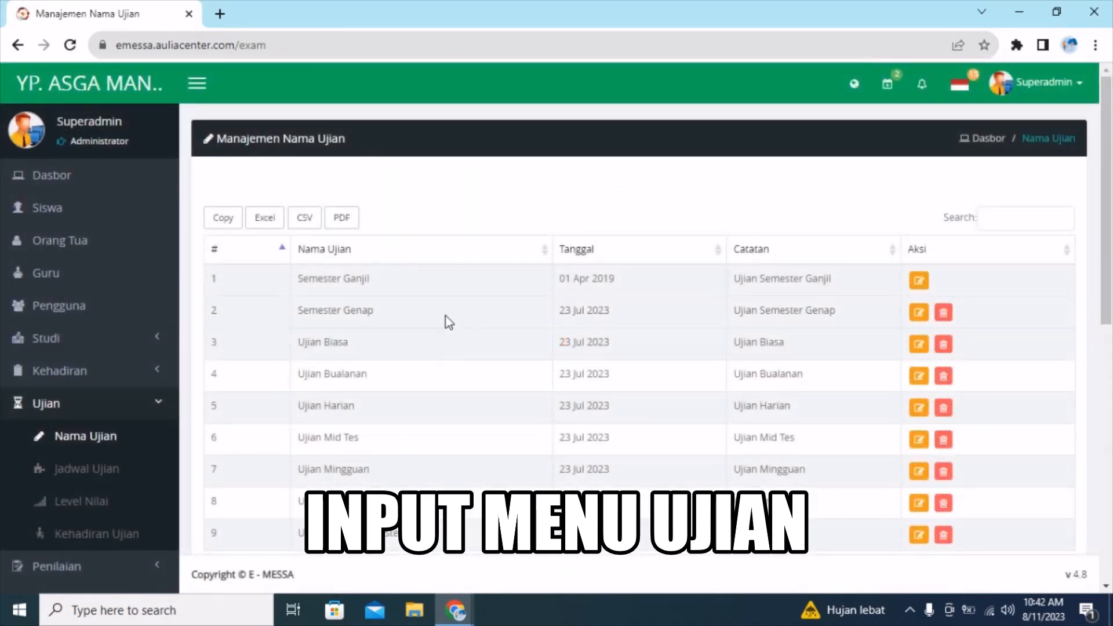
# - Examine the exam names in the Nama Ujian list, from Semester Ganjil through the daily, mid-test and weekly exams
pyautogui.moveTo(1103, 258); pyautogui.dragTo(1110, 281)
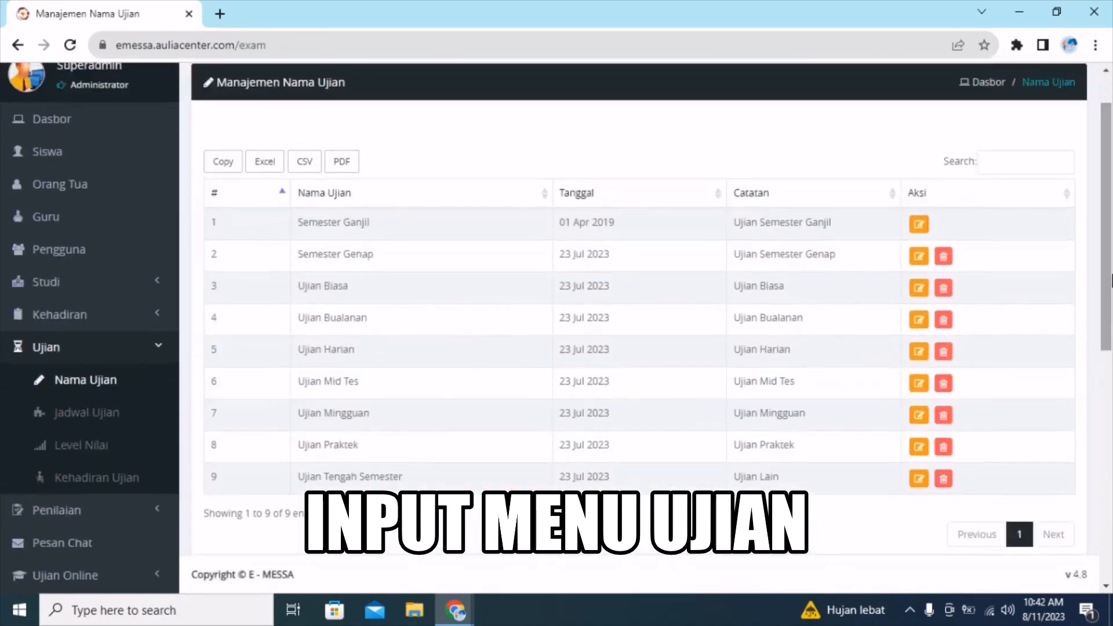
pyautogui.moveTo(395, 224); pyautogui.dragTo(279, 229)
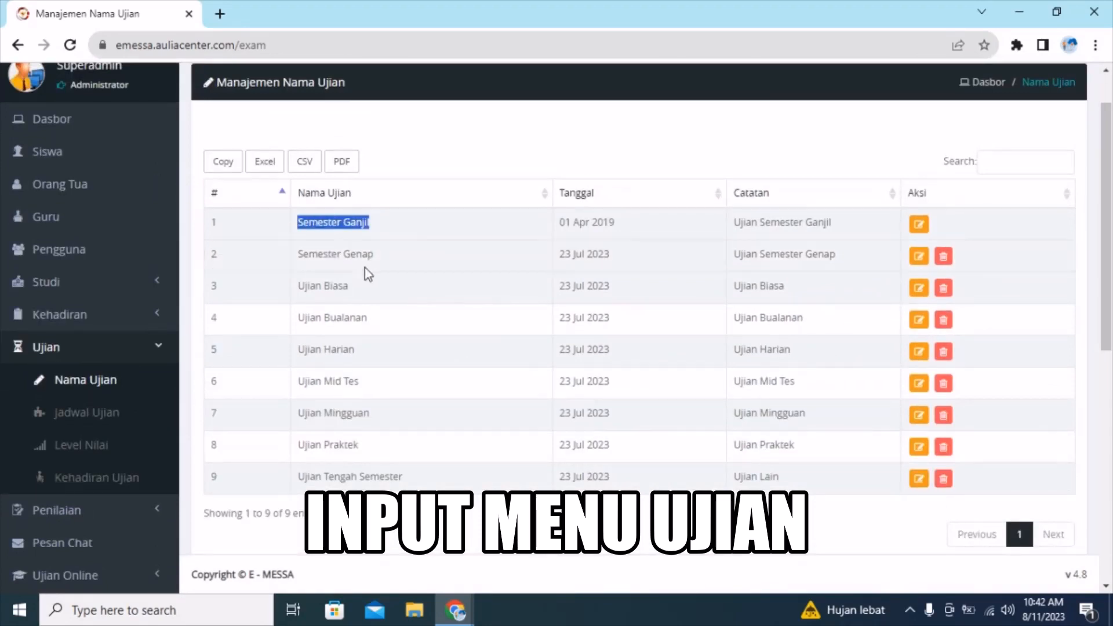
pyautogui.moveTo(378, 257); pyautogui.dragTo(293, 260)
pyautogui.moveTo(362, 290); pyautogui.dragTo(234, 294)
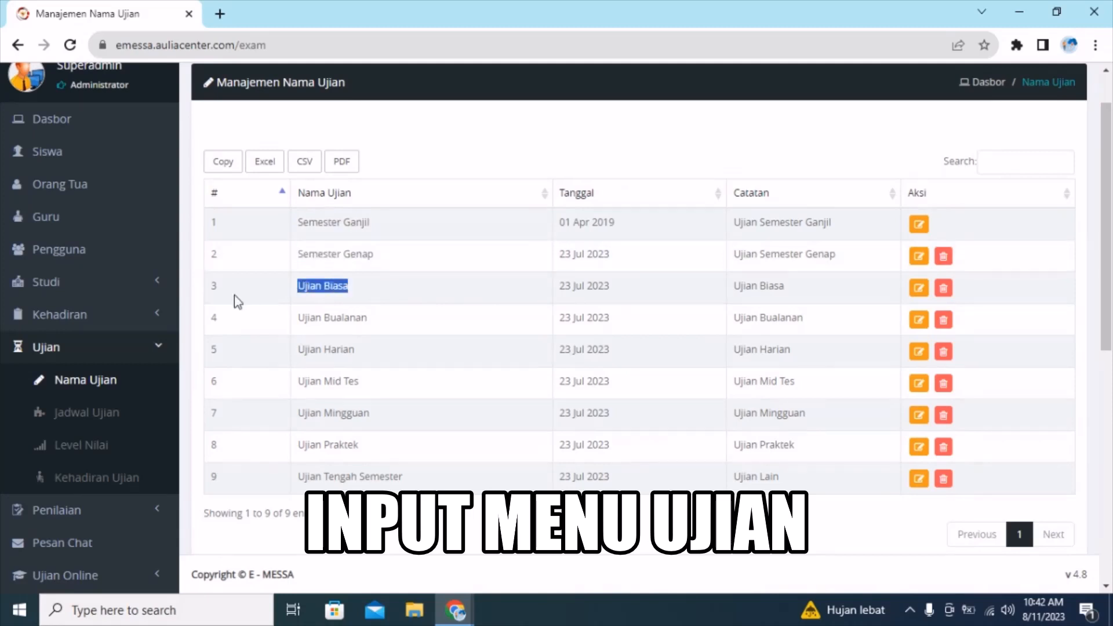
pyautogui.click(382, 323)
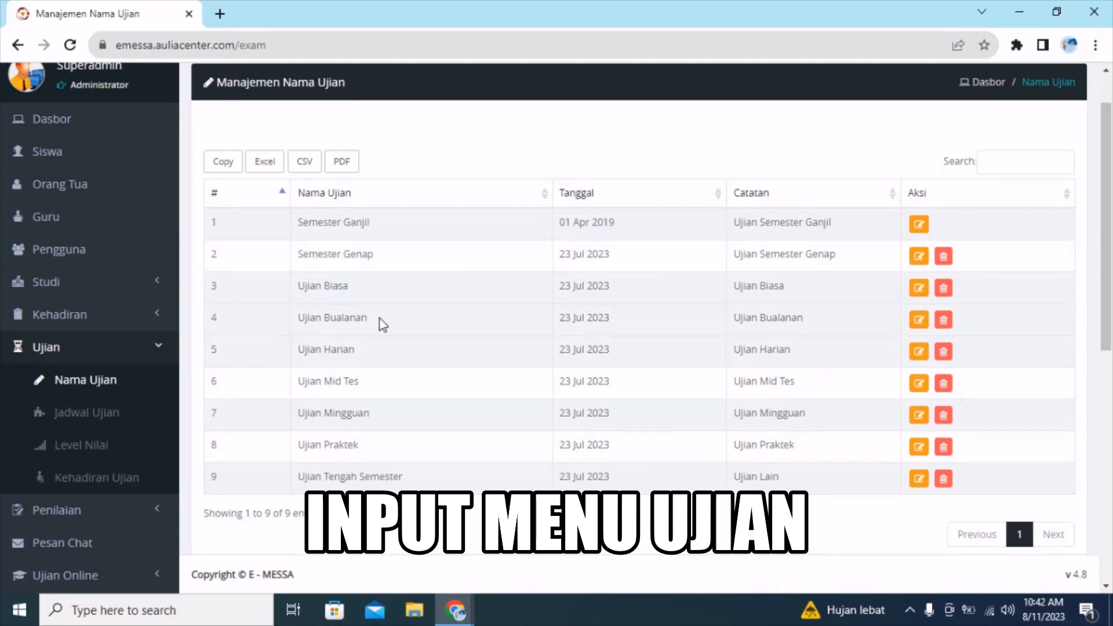
pyautogui.moveTo(380, 325); pyautogui.dragTo(308, 319)
pyautogui.click(367, 352)
pyautogui.moveTo(362, 360); pyautogui.dragTo(295, 362)
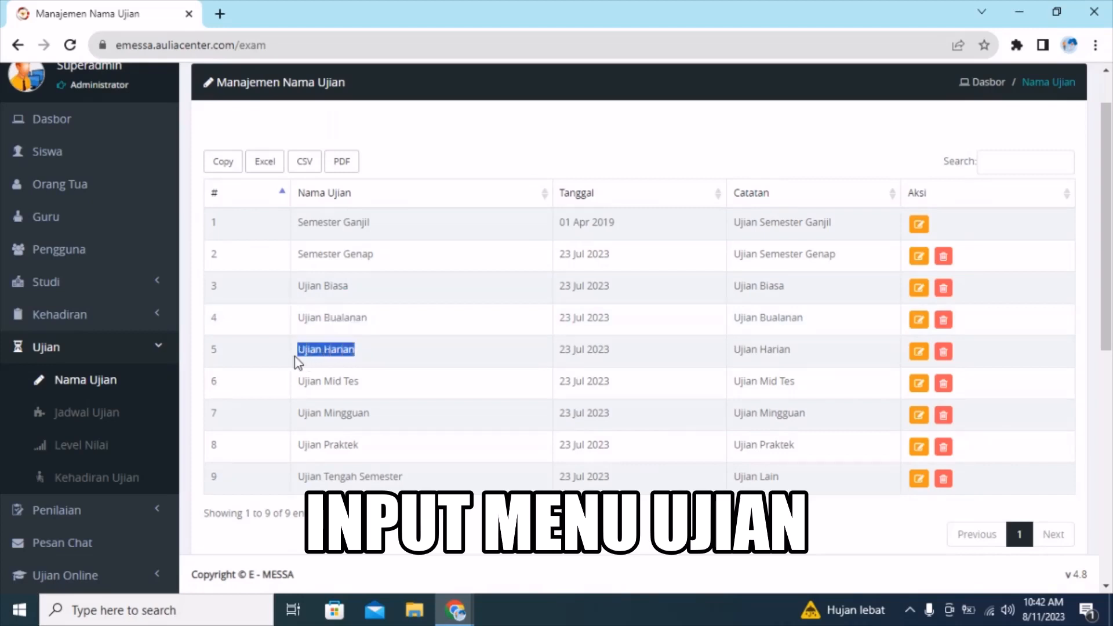
pyautogui.moveTo(372, 390); pyautogui.dragTo(312, 394)
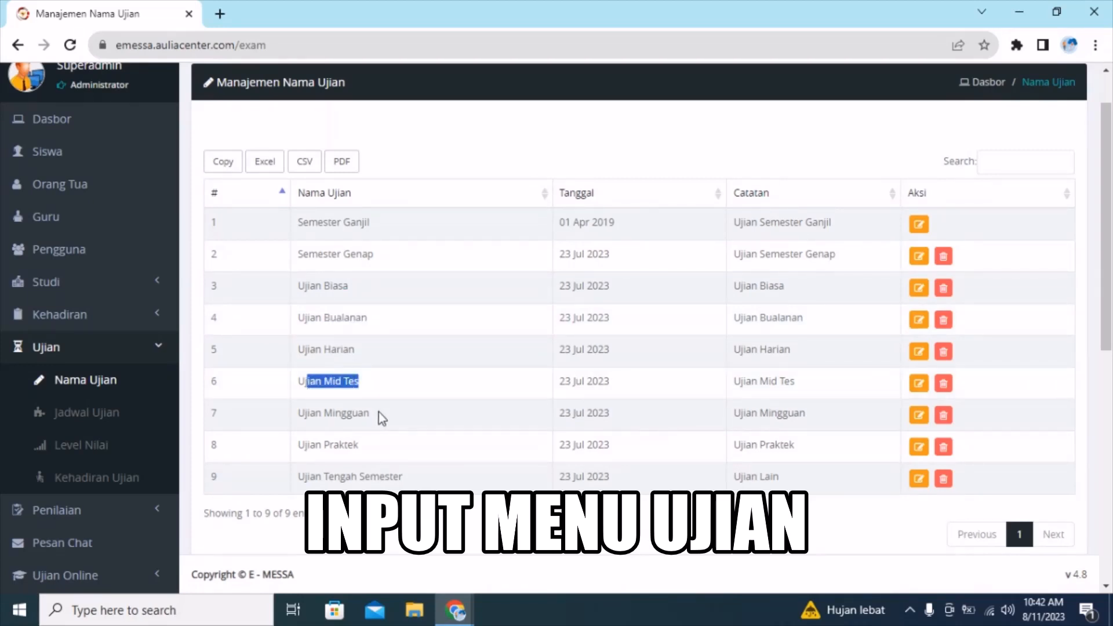
pyautogui.scroll(-7, 389, 232)
pyautogui.scroll(6, 406, 164)
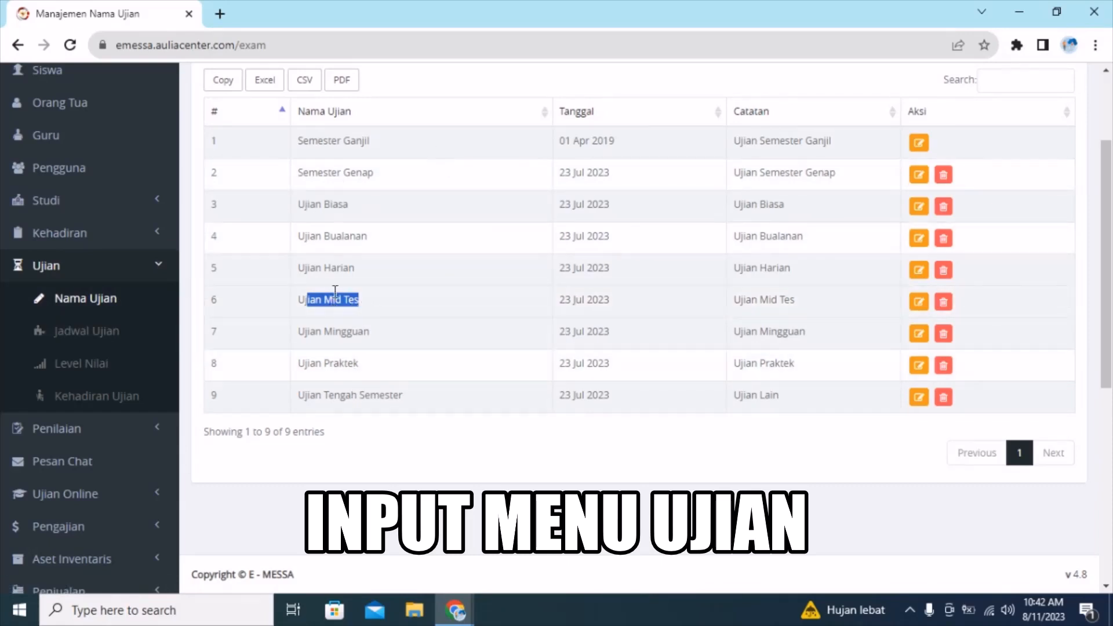
pyautogui.moveTo(396, 174); pyautogui.dragTo(285, 174)
pyautogui.moveTo(371, 208); pyautogui.dragTo(283, 221)
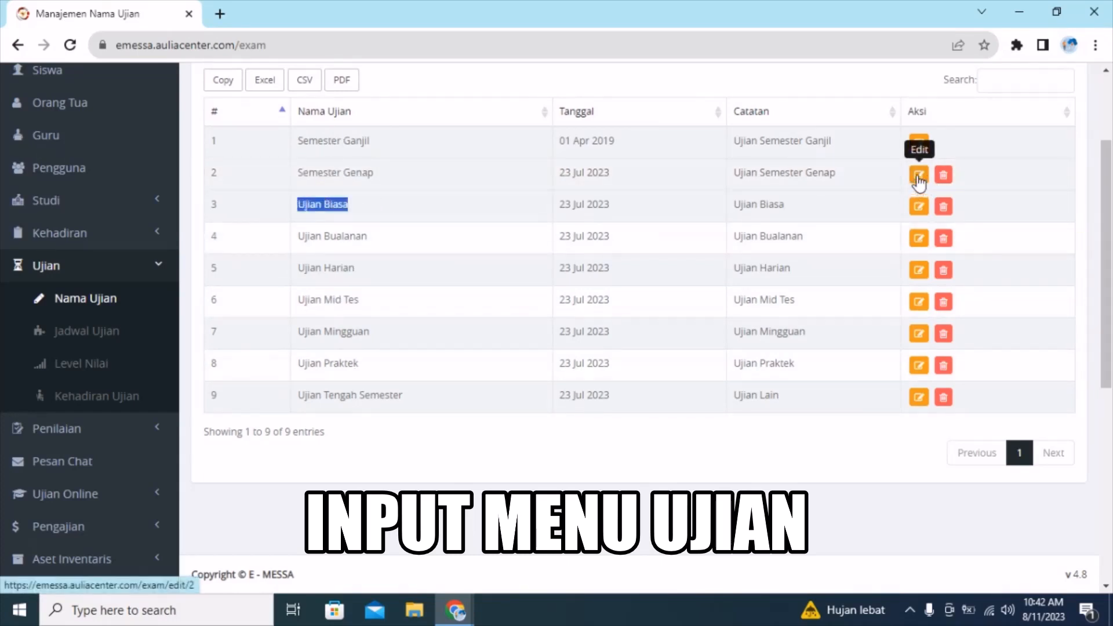
# - Open the Semester Genap exam record for editing, check its name and date, and submit the update
pyautogui.moveTo(387, 180); pyautogui.dragTo(263, 184)
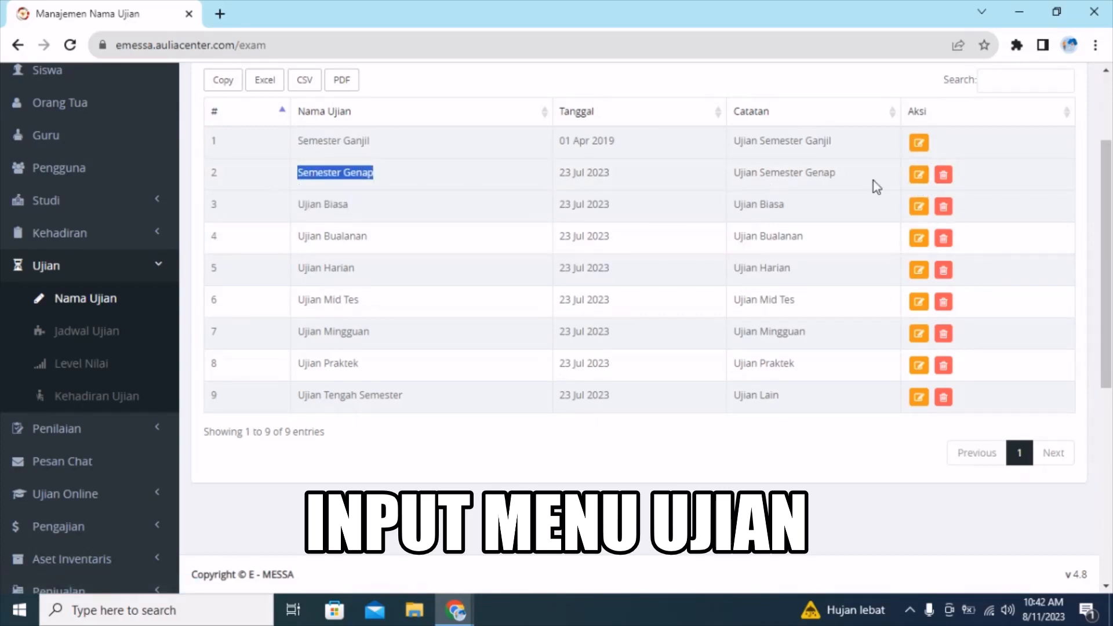
pyautogui.click(919, 177)
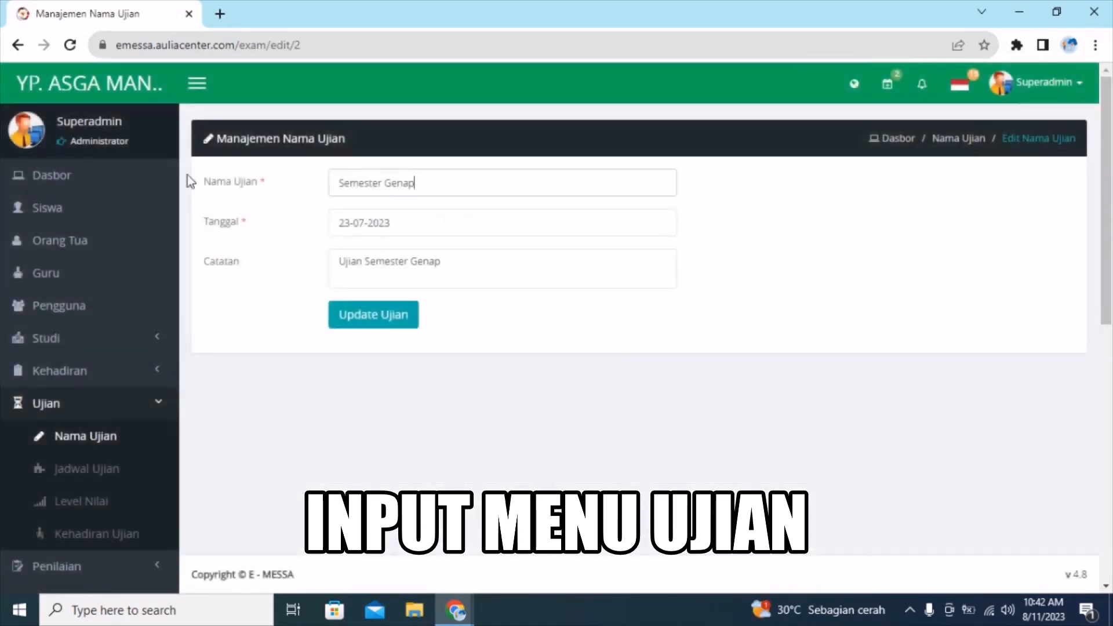
pyautogui.moveTo(419, 183); pyautogui.dragTo(171, 177)
pyautogui.click(430, 187)
pyautogui.click(434, 231)
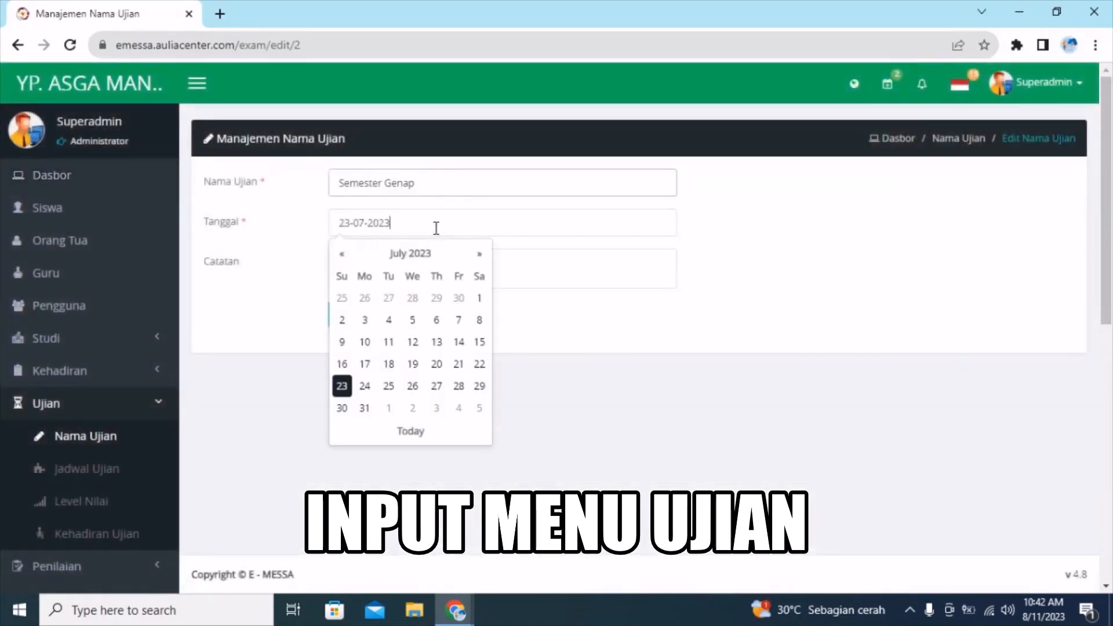
pyautogui.click(597, 325)
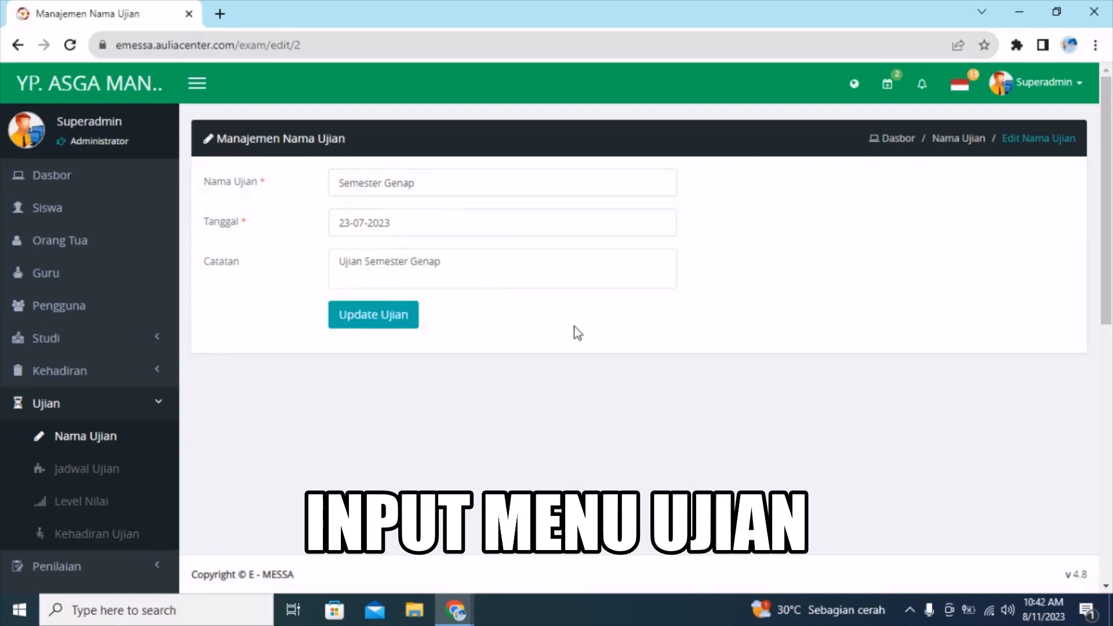
pyautogui.click(413, 317)
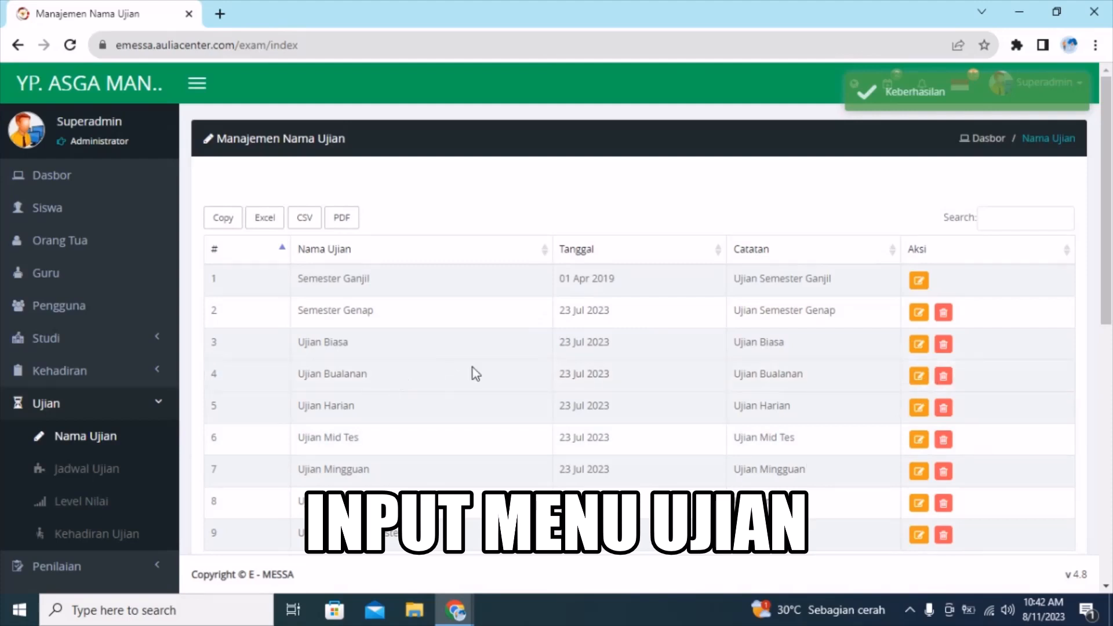
# - Open the Ujian Biasa exam record, review its name and date fields, and return to the exam list without saving
pyautogui.scroll(-3, 492, 371)
pyautogui.scroll(3, 468, 412)
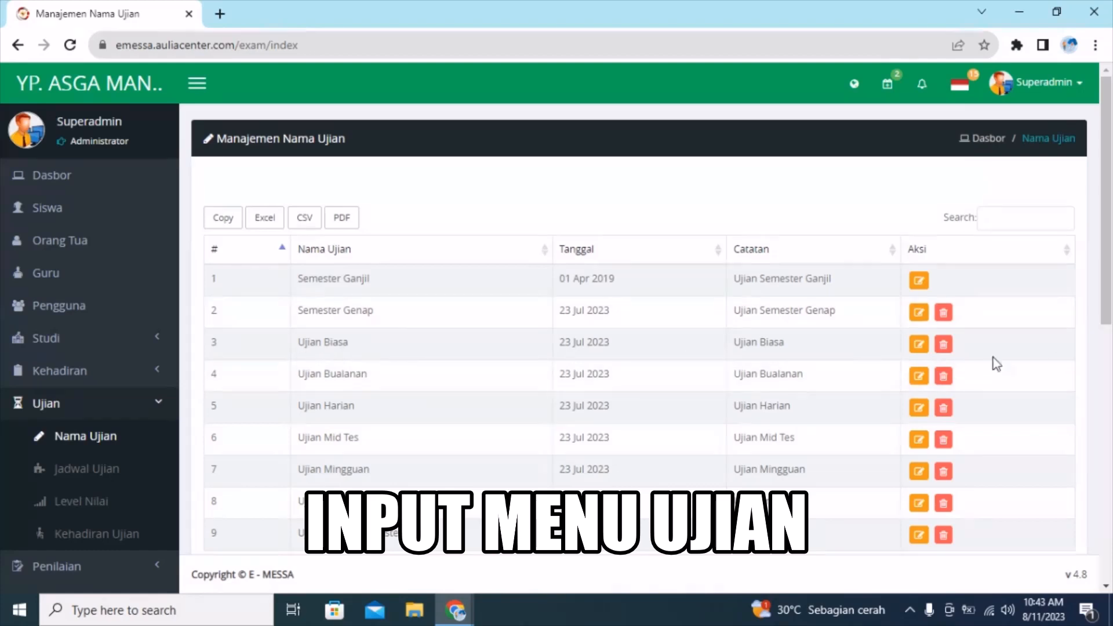
pyautogui.click(918, 344)
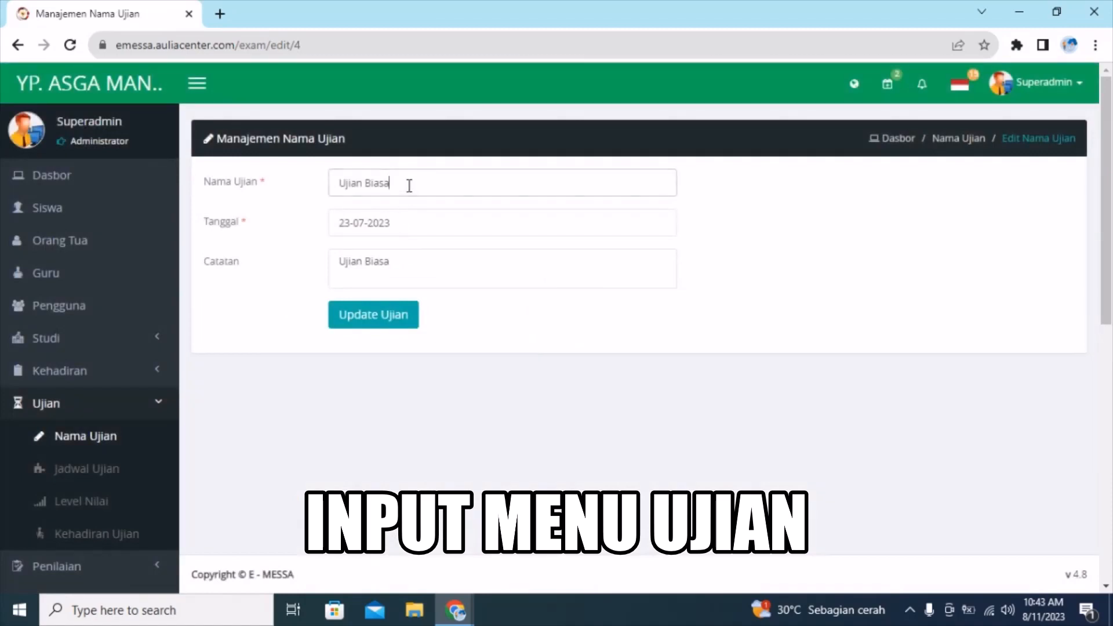
pyautogui.moveTo(408, 184); pyautogui.dragTo(310, 193)
pyautogui.click(436, 224)
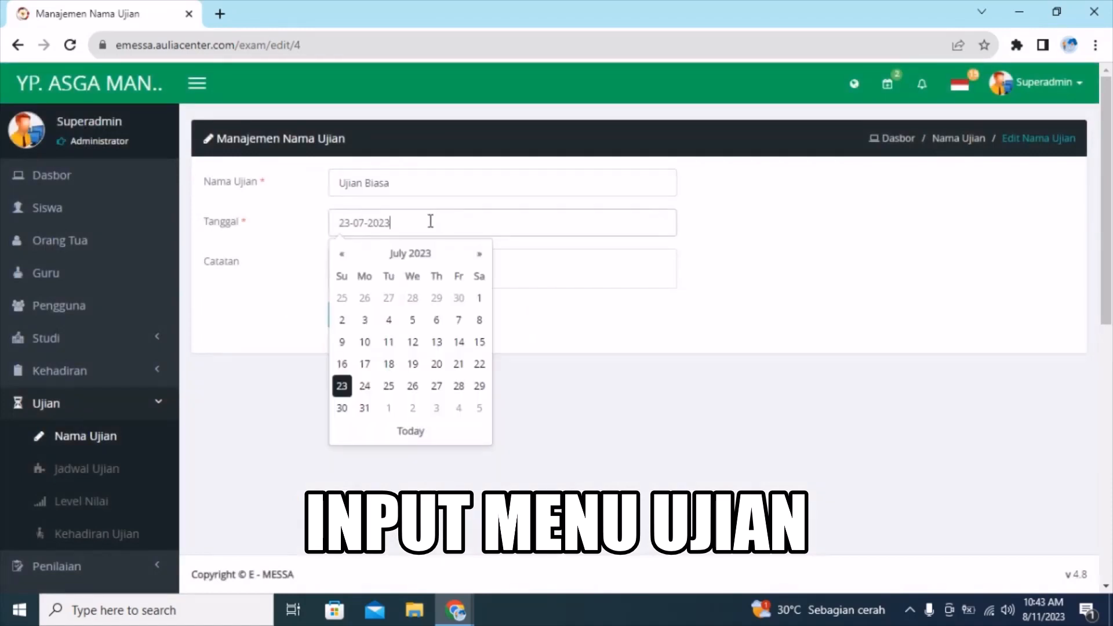
pyautogui.moveTo(435, 224); pyautogui.dragTo(277, 230)
pyautogui.click(678, 311)
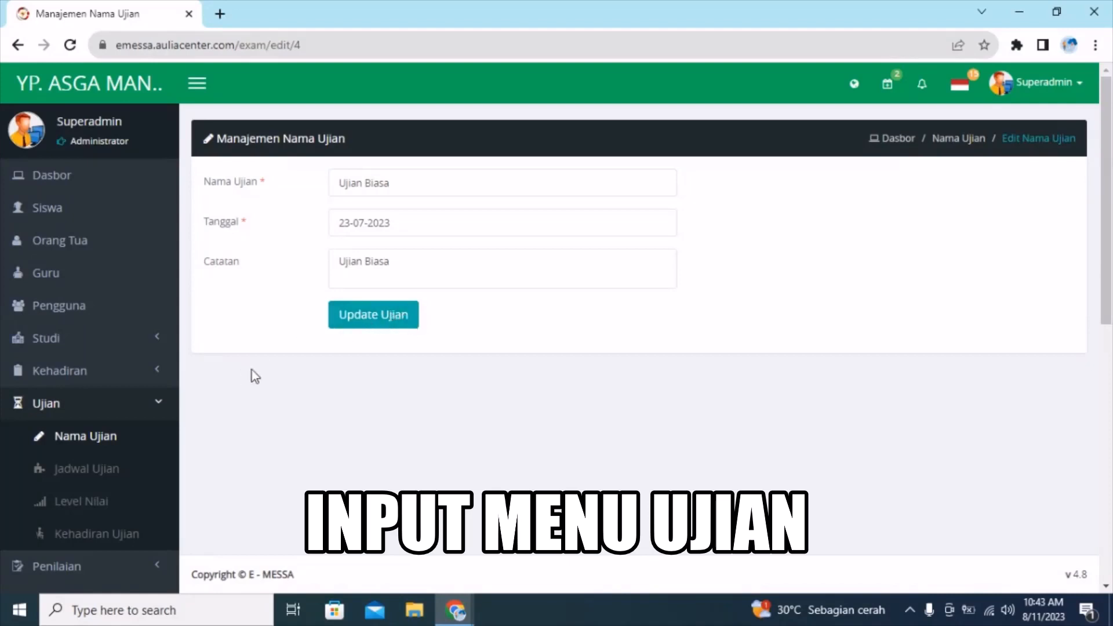
pyautogui.click(18, 45)
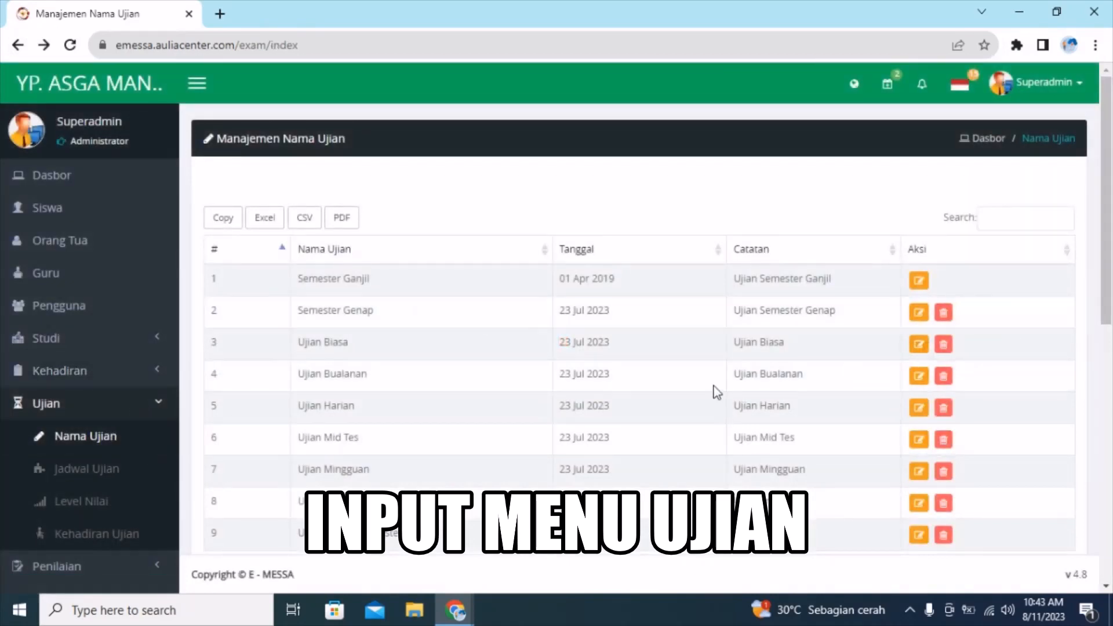
# - Go to the Jadwal Ujian page and start adding a new exam schedule
pyautogui.scroll(-1, 152, 399)
pyautogui.scroll(-3, 152, 399)
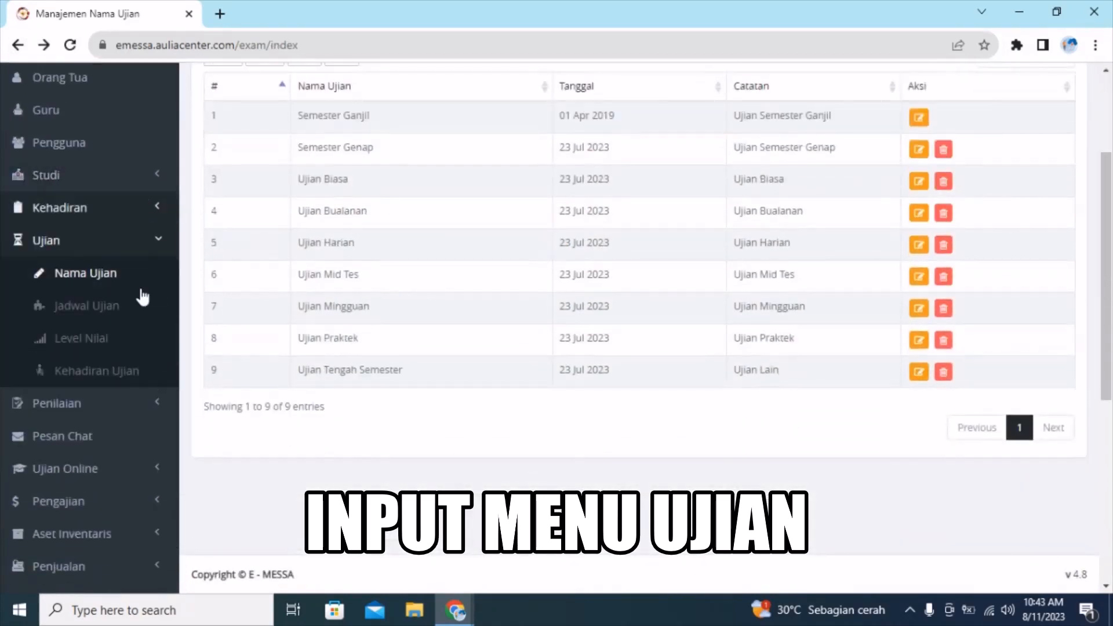
pyautogui.click(126, 313)
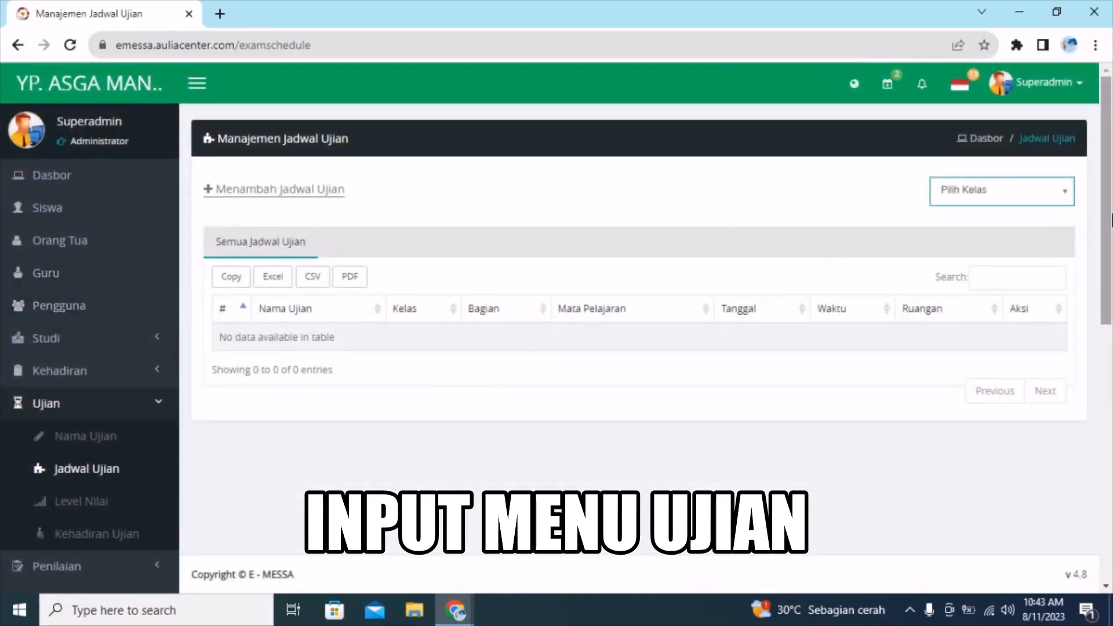
pyautogui.moveTo(1108, 212)
pyautogui.mouseDown()
pyautogui.moveTo(1097, 484)
pyautogui.moveTo(1110, 198)
pyautogui.mouseUp()
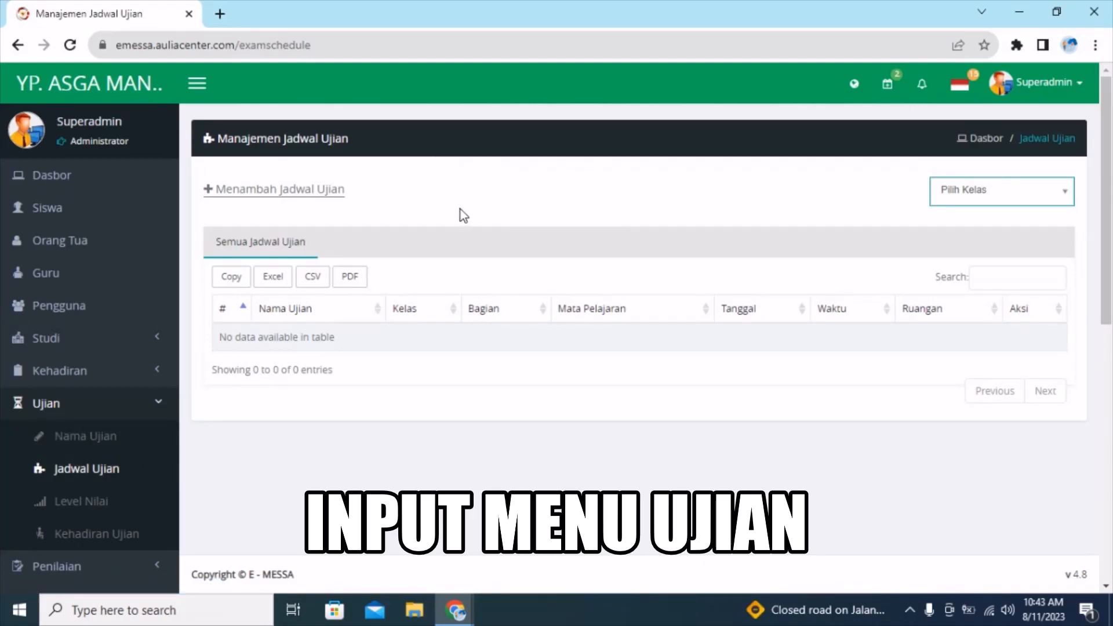
pyautogui.click(313, 190)
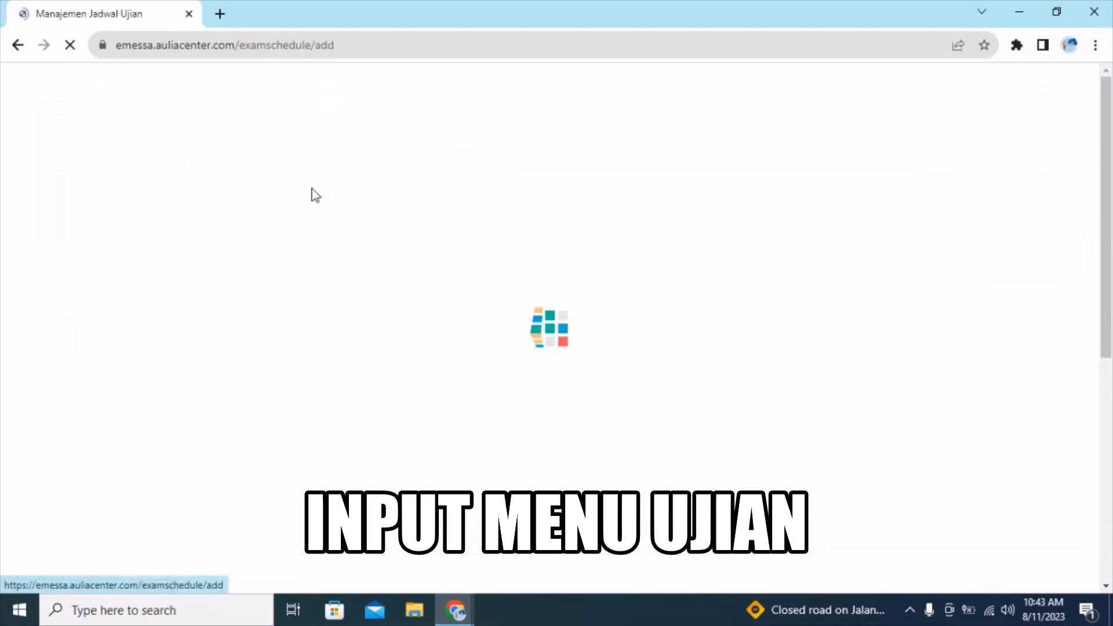
# - Set the new exam schedule's class (Kelas) to X
pyautogui.click(471, 183)
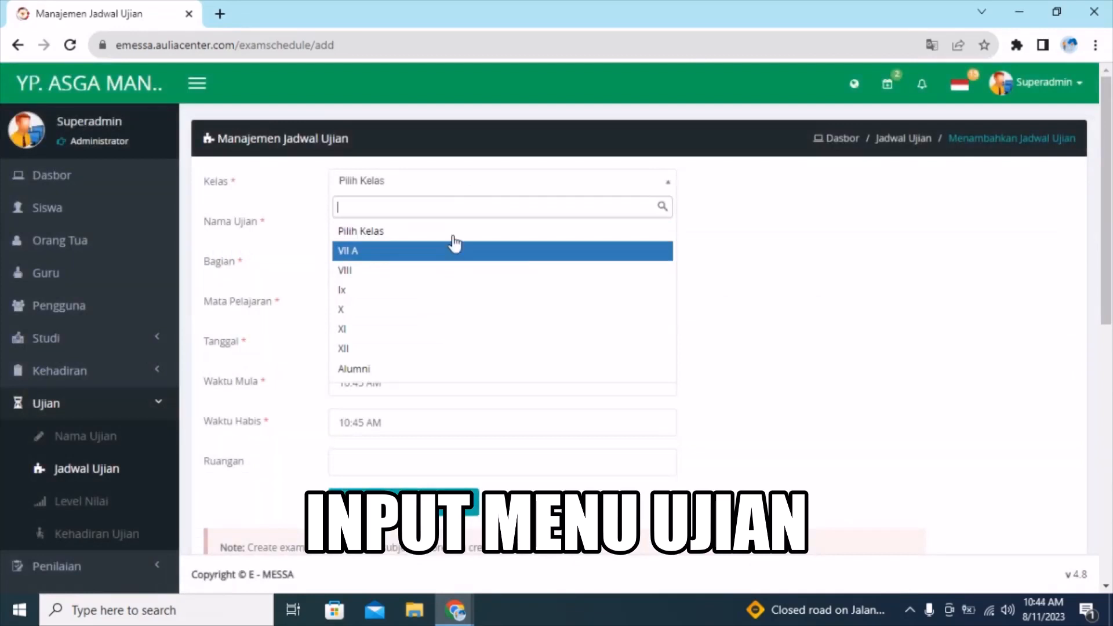
pyautogui.click(460, 190)
pyautogui.click(460, 190)
pyautogui.click(462, 309)
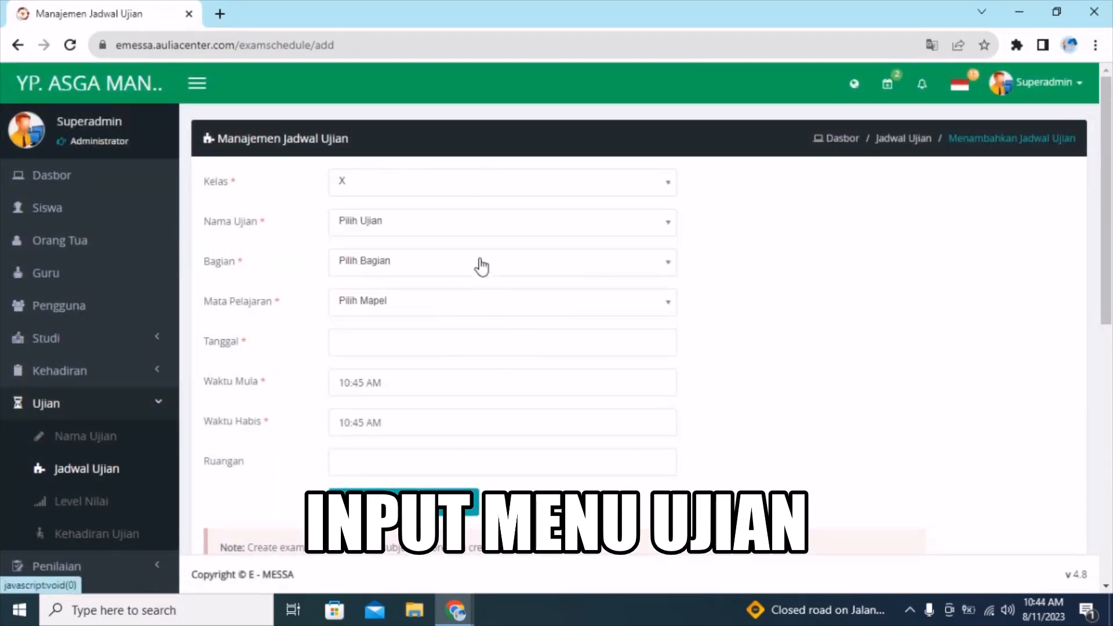
# - Look through the available exam names and choose Semester Ganjil as the schedule's Nama Ujian
pyautogui.click(490, 228)
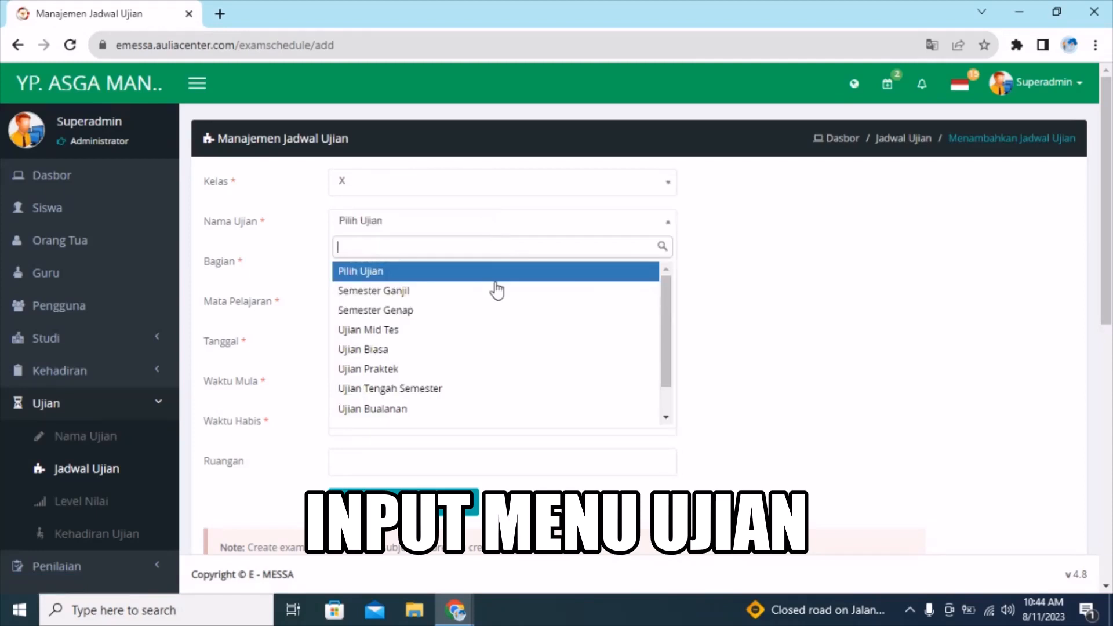
pyautogui.moveTo(666, 321); pyautogui.dragTo(665, 406)
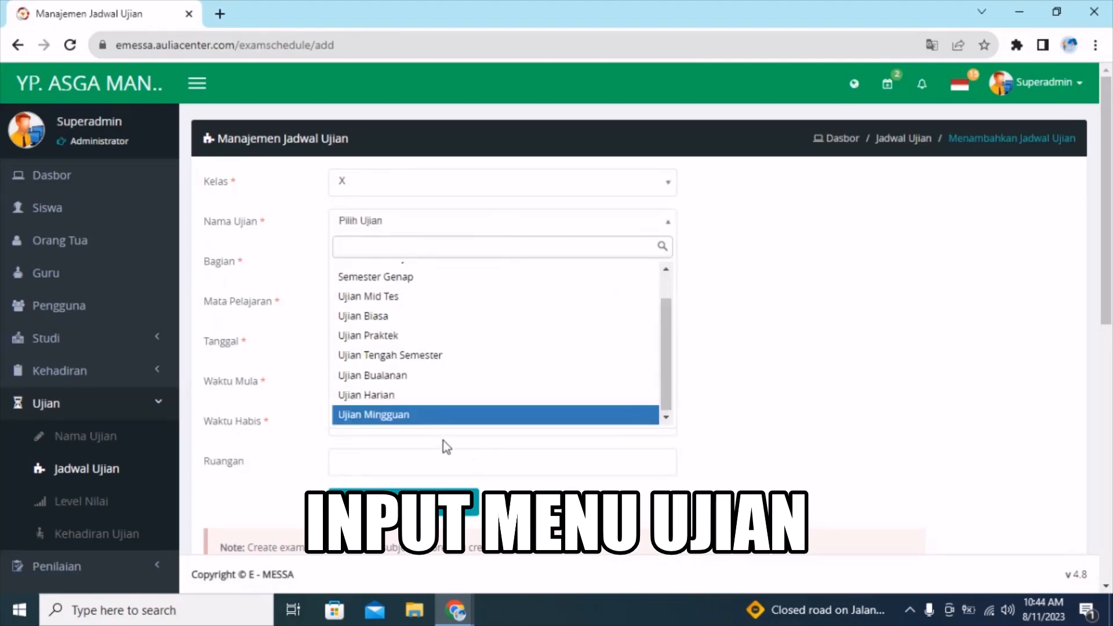
pyautogui.scroll(2, 442, 306)
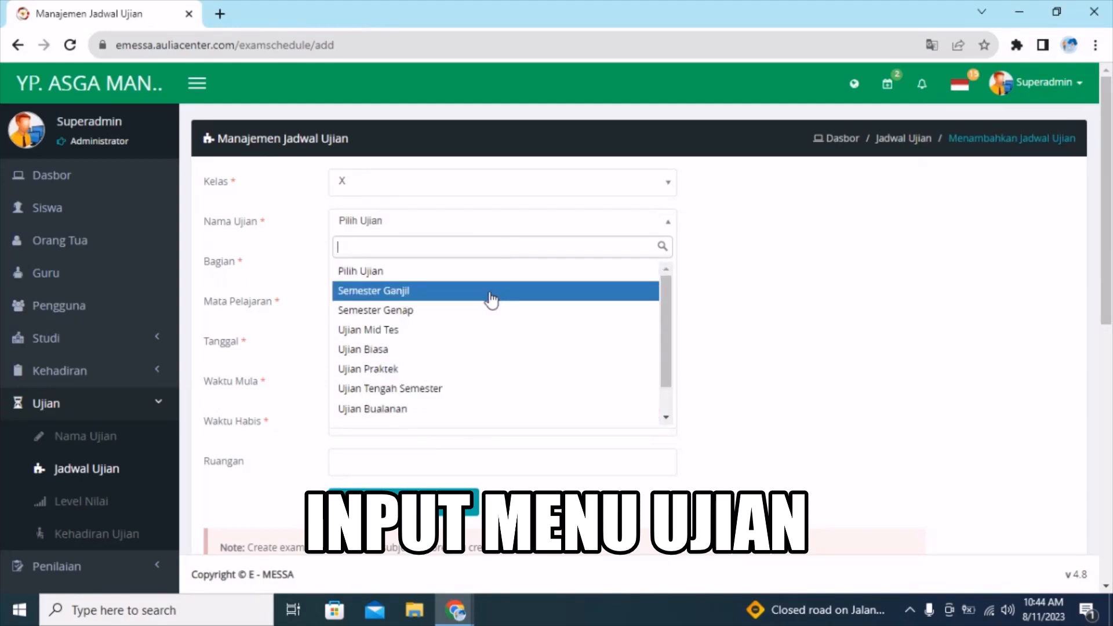
pyautogui.click(492, 299)
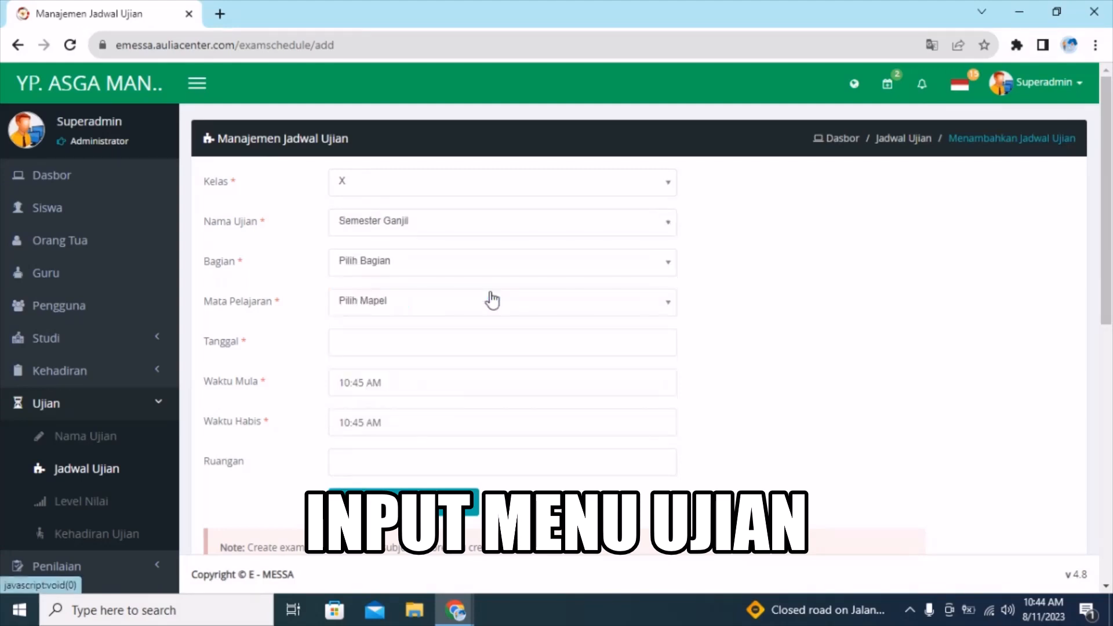
# - Set the exam schedule's Bagian to MULTIMEDIA
pyautogui.click(450, 261)
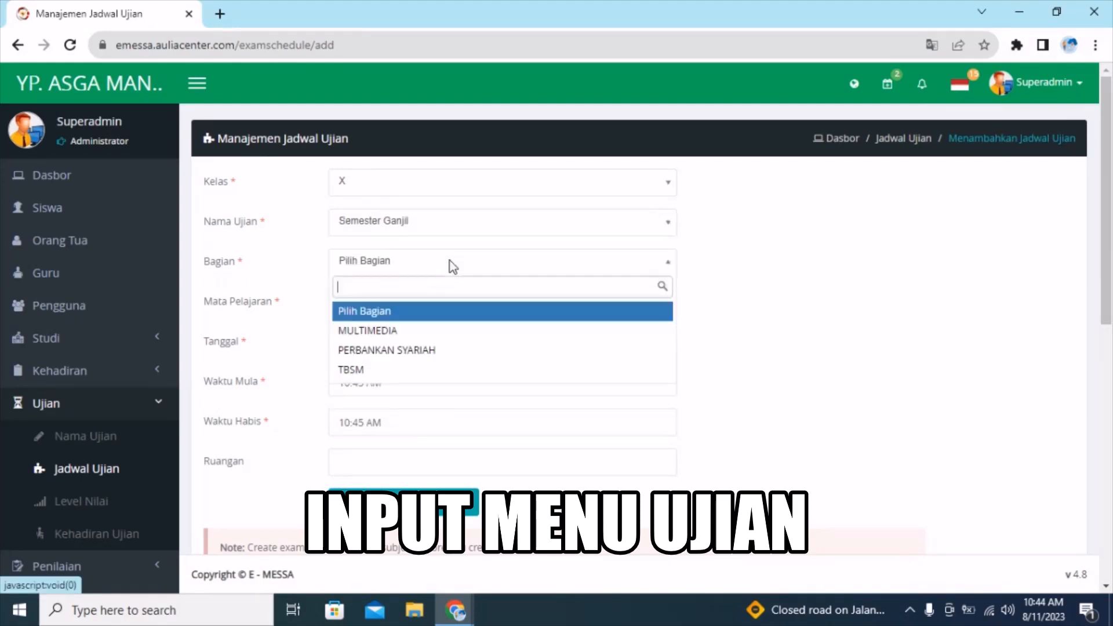
pyautogui.click(392, 331)
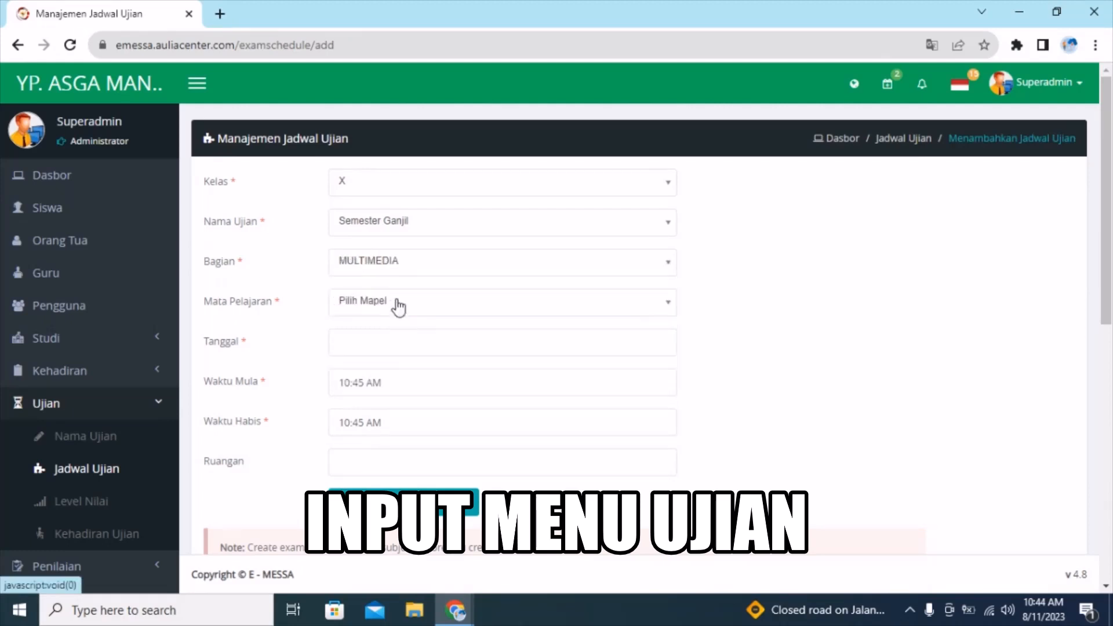
pyautogui.moveTo(239, 259); pyautogui.dragTo(194, 275)
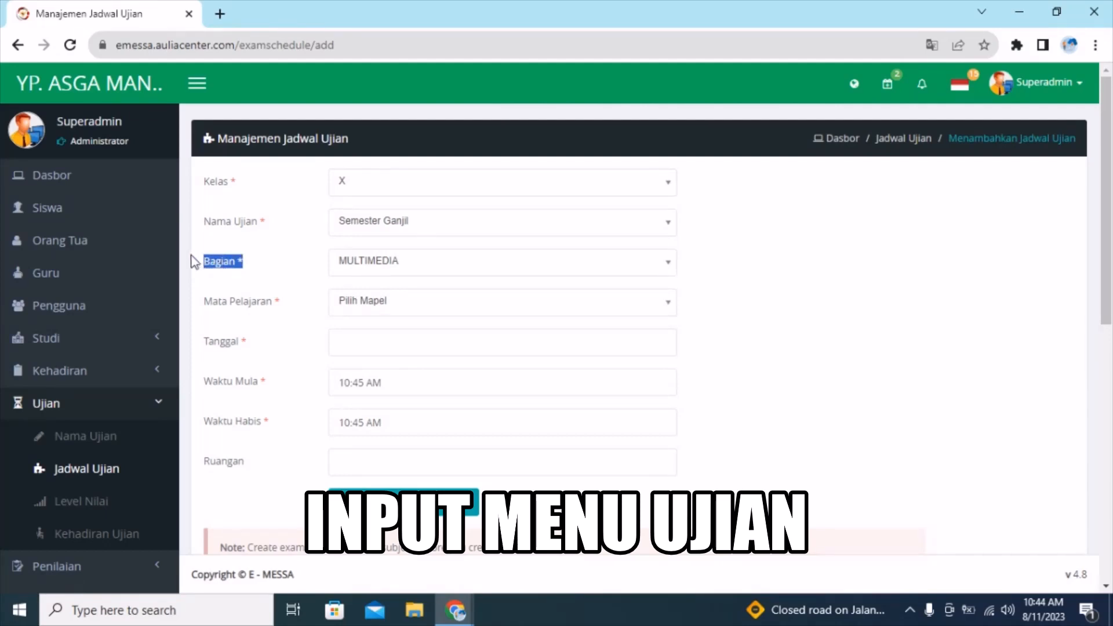
pyautogui.click(87, 345)
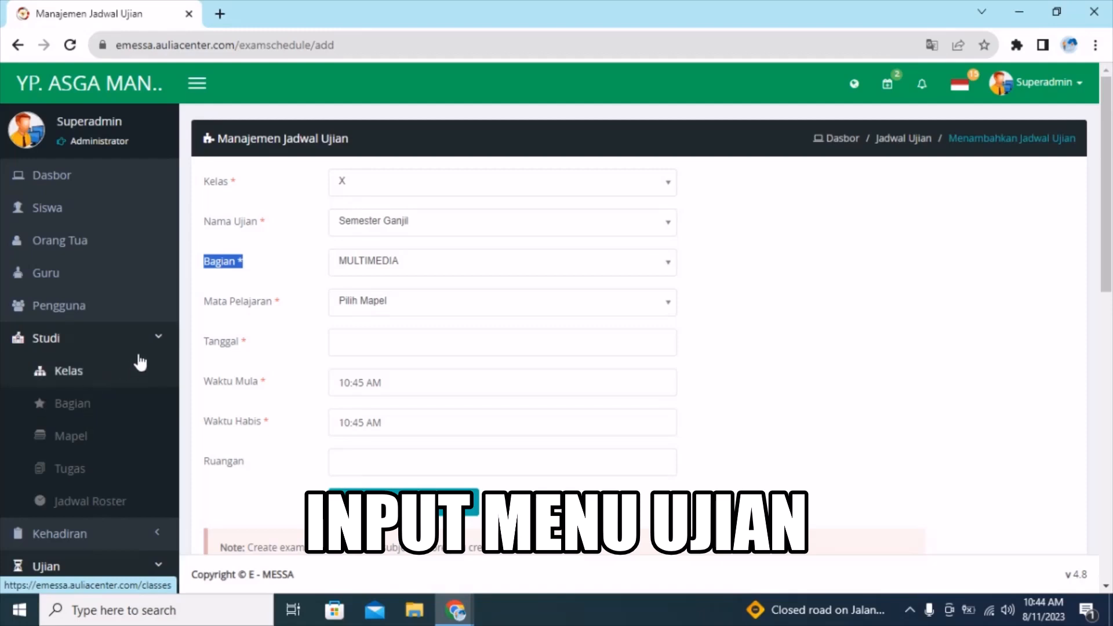
pyautogui.click(150, 339)
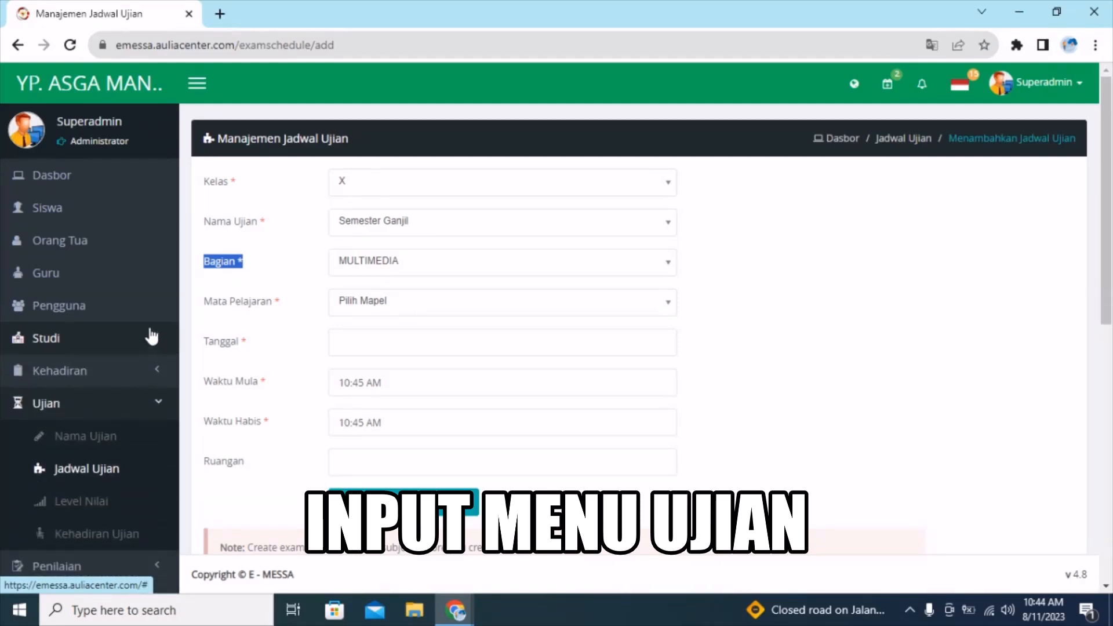
pyautogui.click(420, 262)
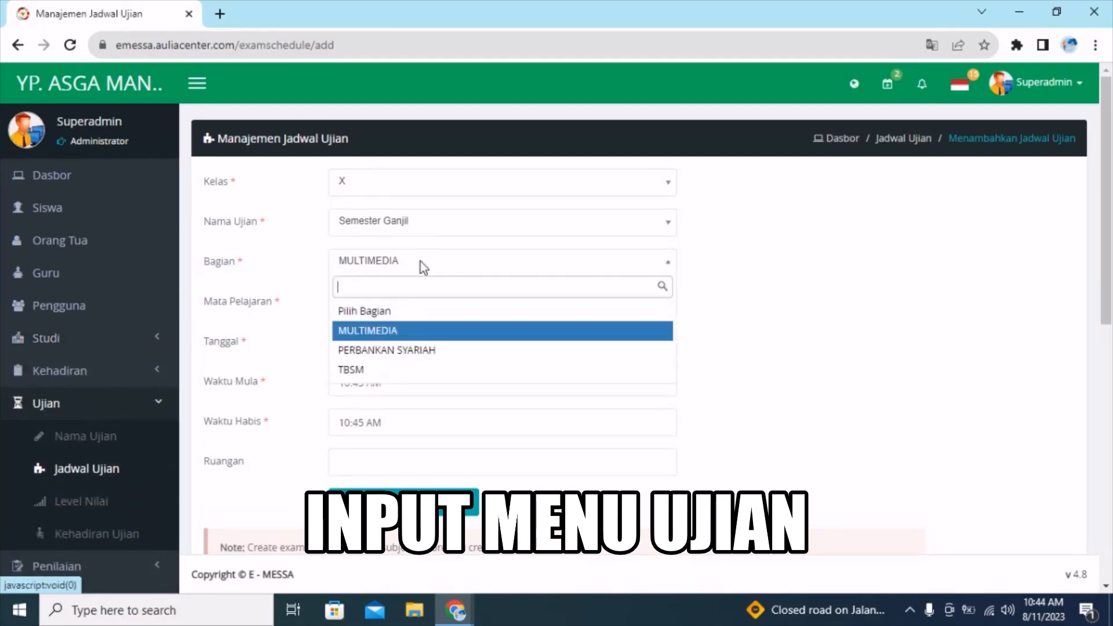
pyautogui.click(426, 272)
# - Set the exam schedule's Mata Pelajaran to Bahasa Indonesia and its Tanggal to 11-08-2023
pyautogui.click(454, 301)
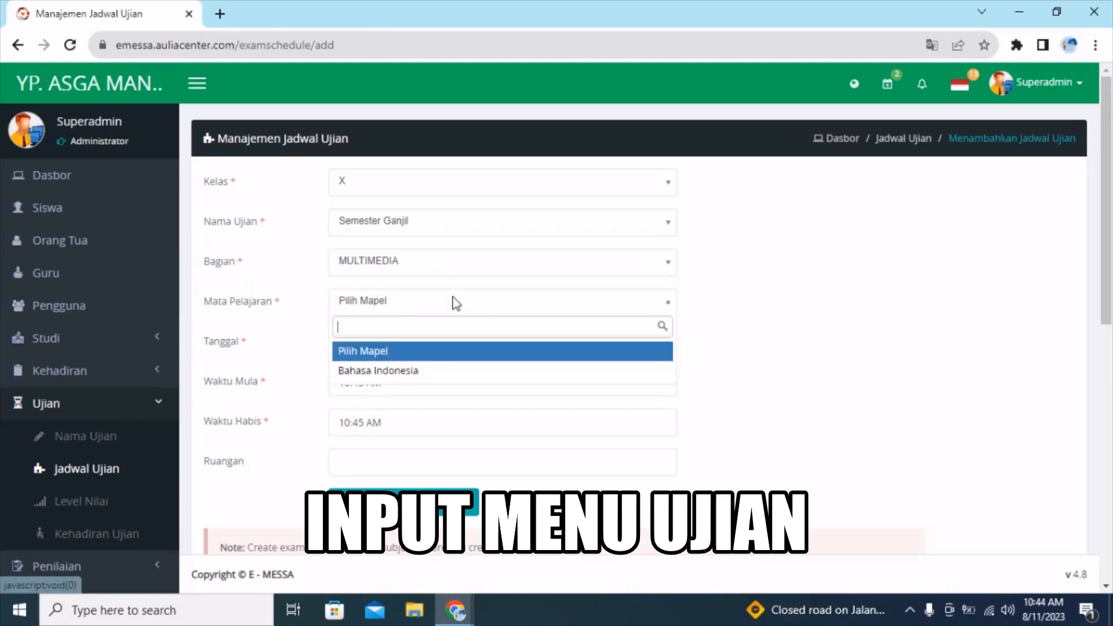
pyautogui.click(445, 374)
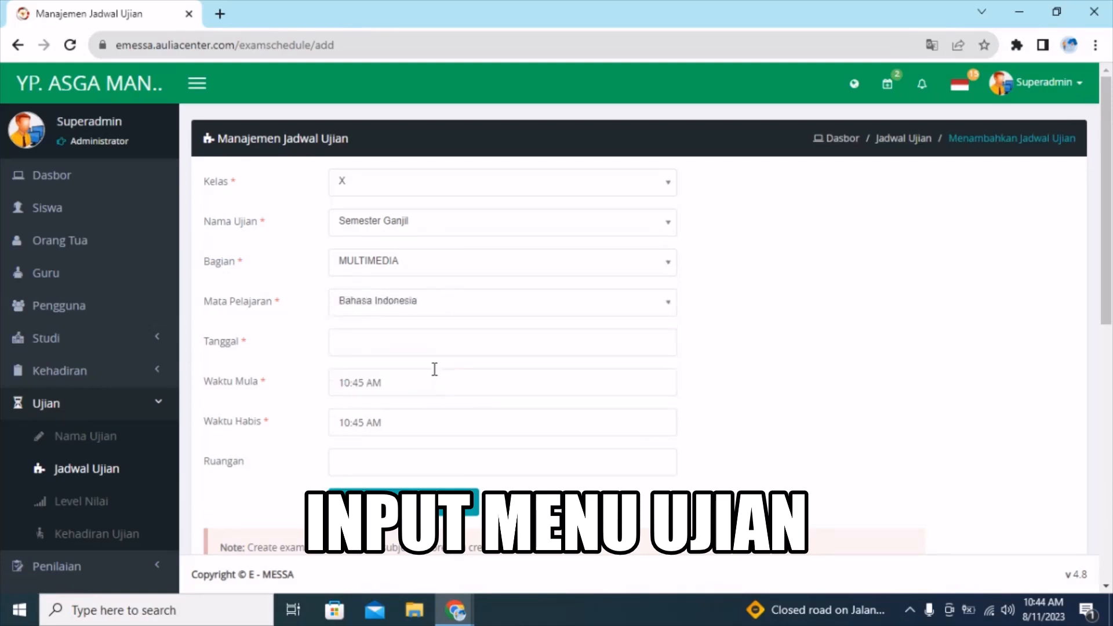
pyautogui.click(389, 344)
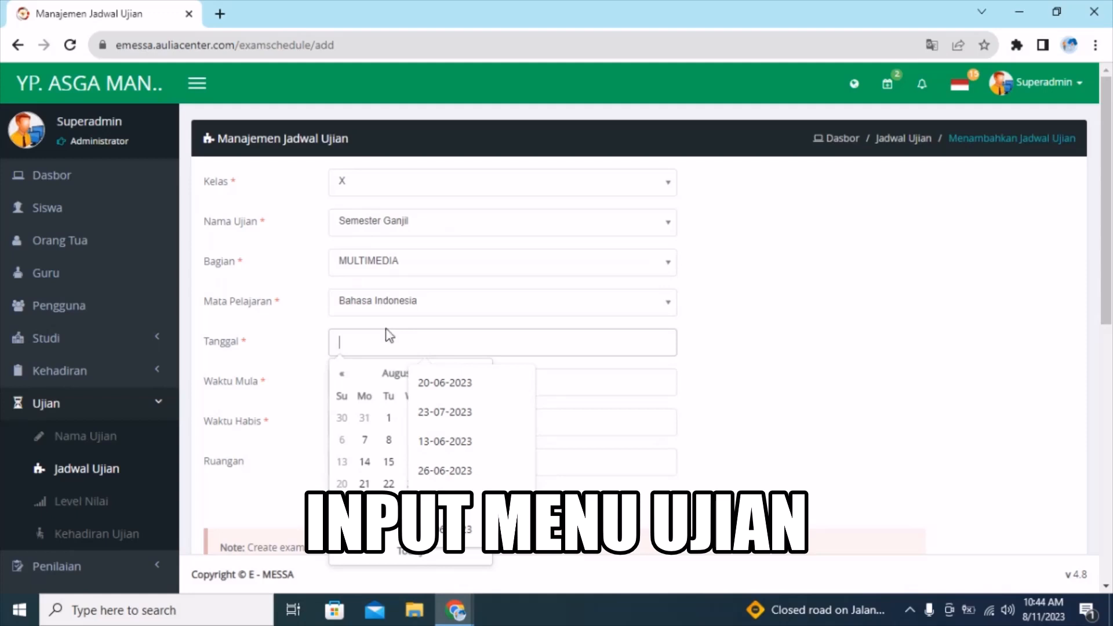
pyautogui.click(397, 551)
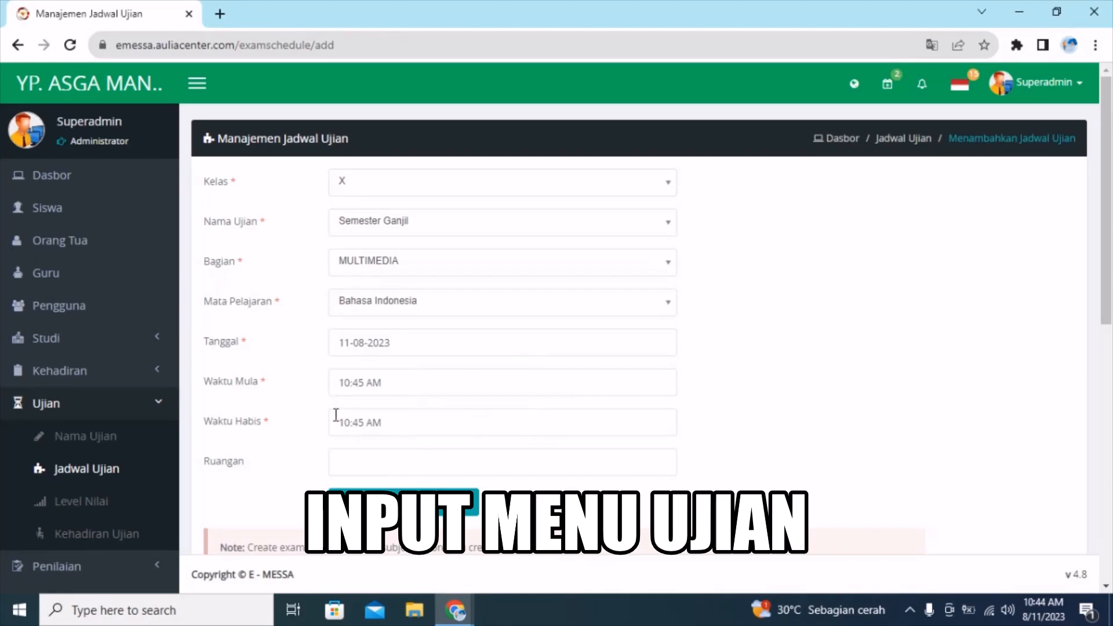
# - Set the exam schedule's start time (Waktu Mula) to 8:00 AM
pyautogui.click(346, 388)
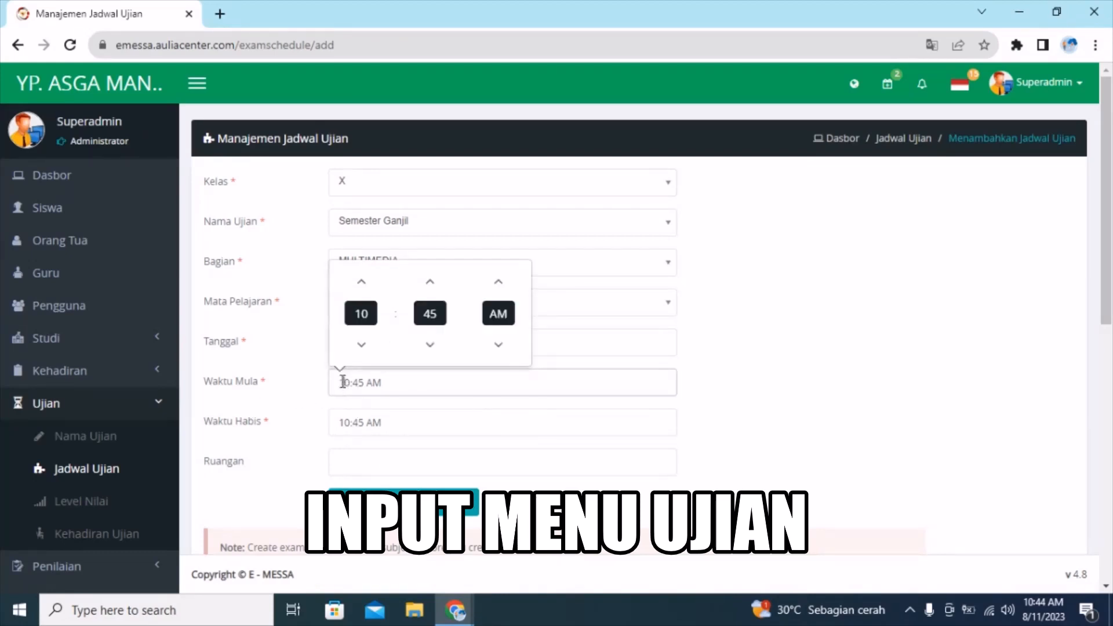
pyautogui.click(359, 346)
pyautogui.click(361, 282)
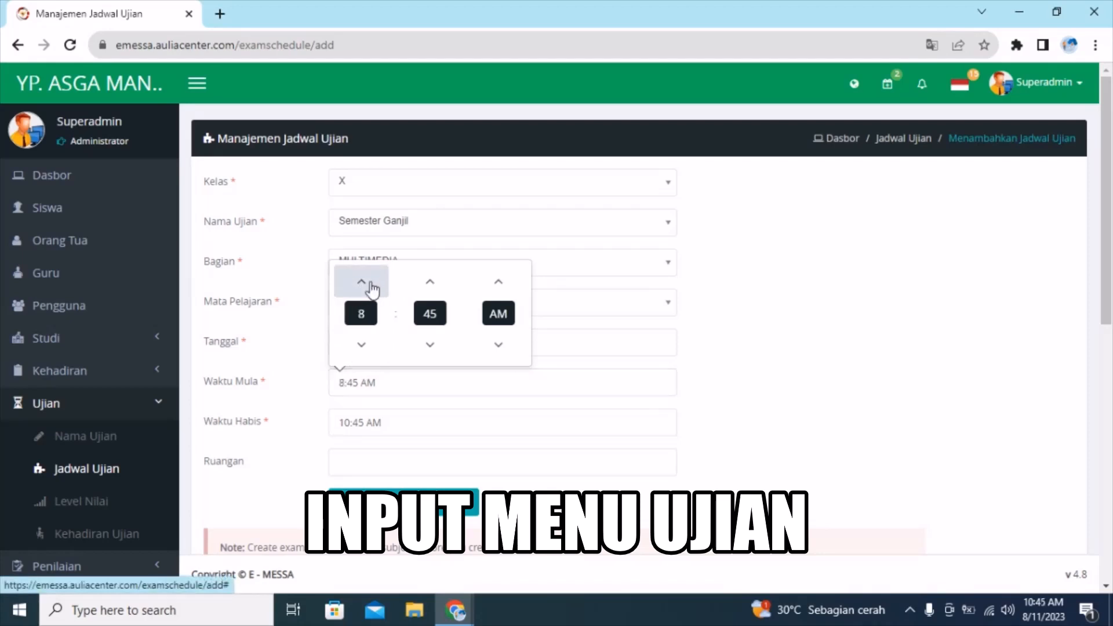
pyautogui.click(430, 345)
pyautogui.click(429, 345)
pyautogui.click(429, 346)
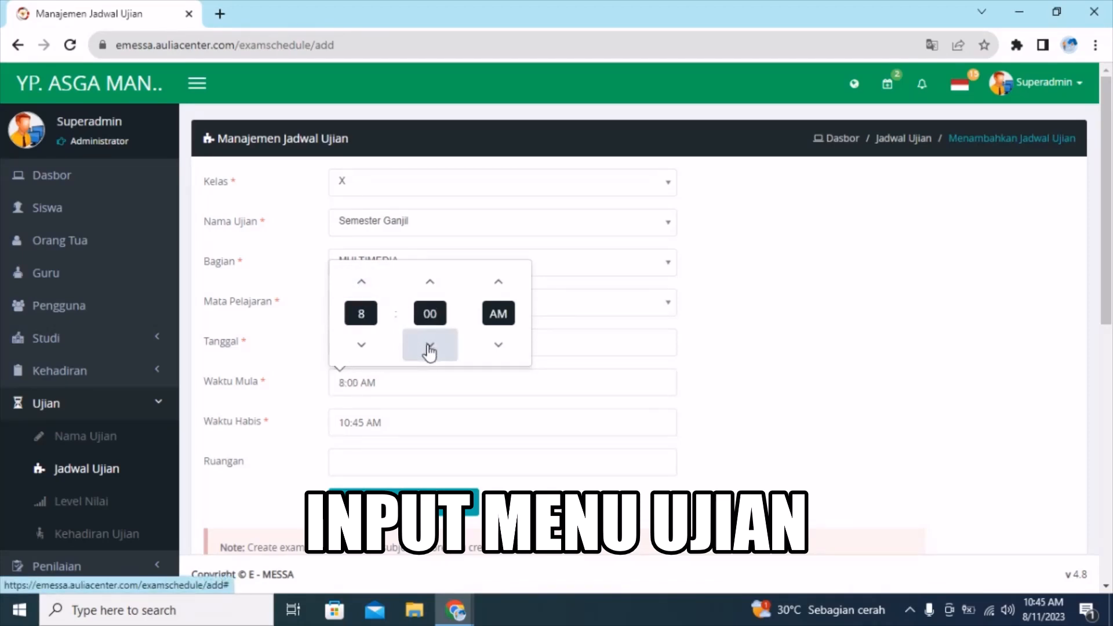
# - Set the exam schedule's end time (Waktu Habis) to 9:15 AM
pyautogui.click(390, 423)
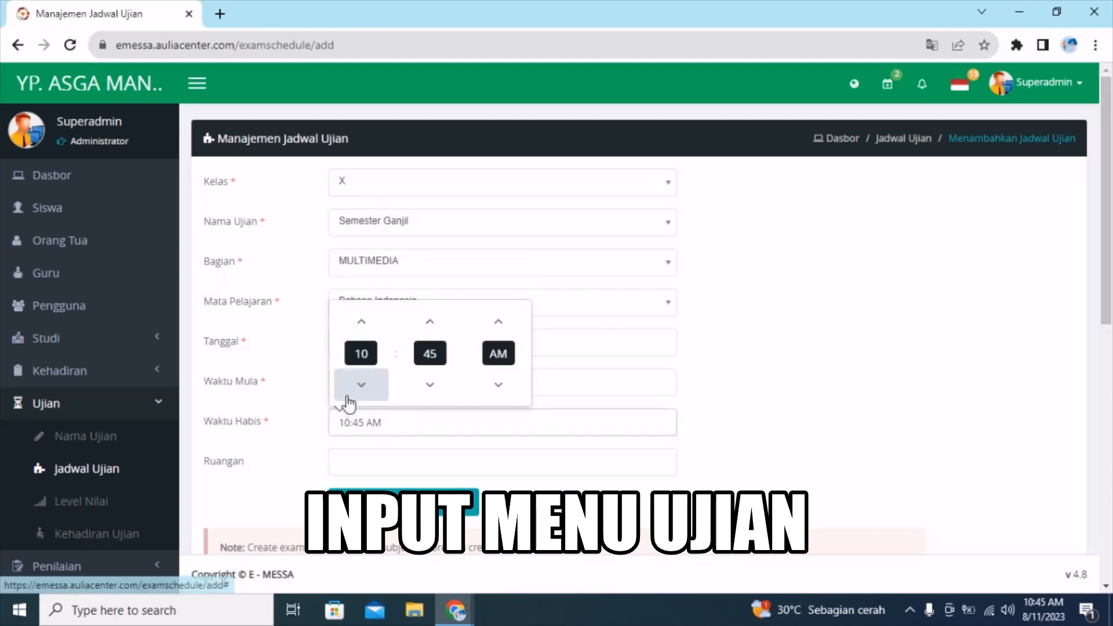
pyautogui.click(359, 326)
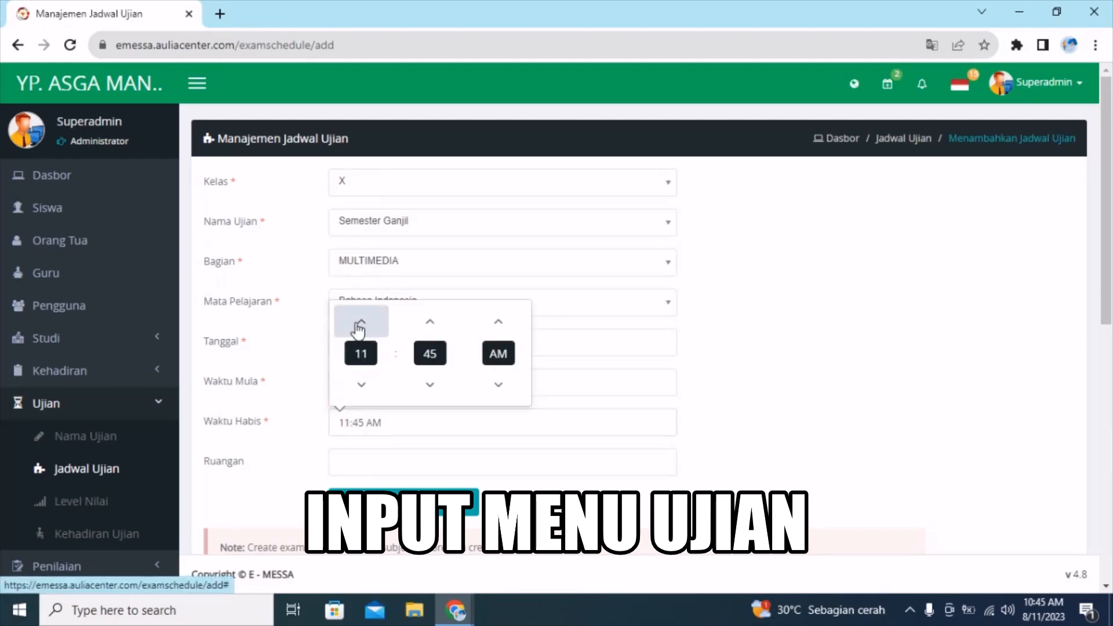
pyautogui.click(358, 385)
pyautogui.click(359, 386)
pyautogui.click(358, 386)
pyautogui.click(362, 322)
pyautogui.click(430, 385)
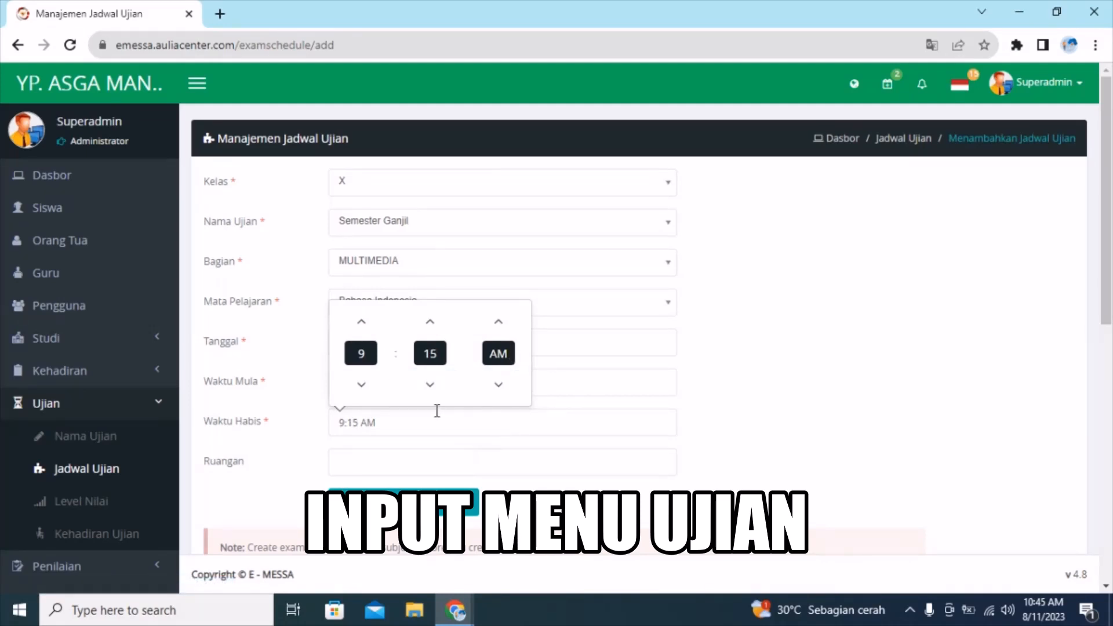
# - Enter "Kelas X" as the exam room (Ruangan) and save the new exam schedule
pyautogui.click(398, 452)
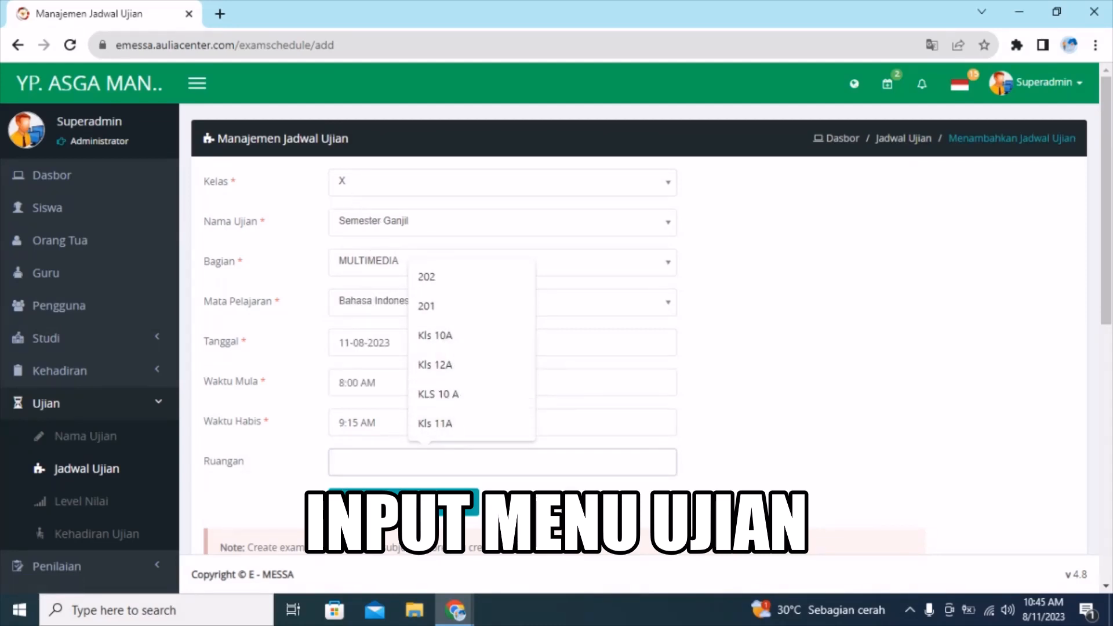
pyautogui.write('Kelas')
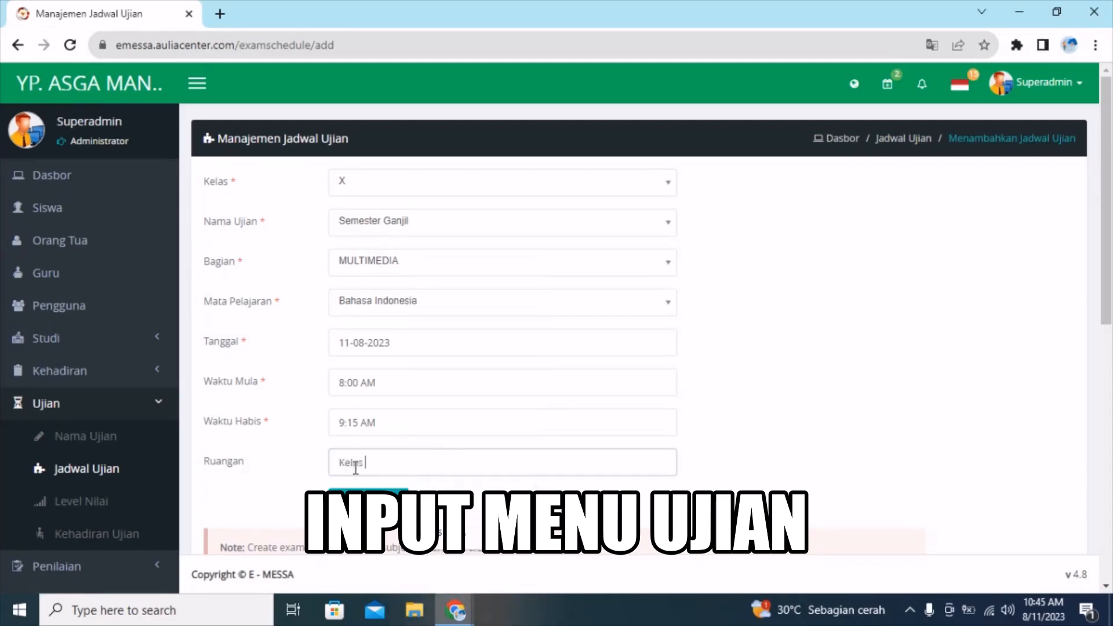
pyautogui.write(' X')
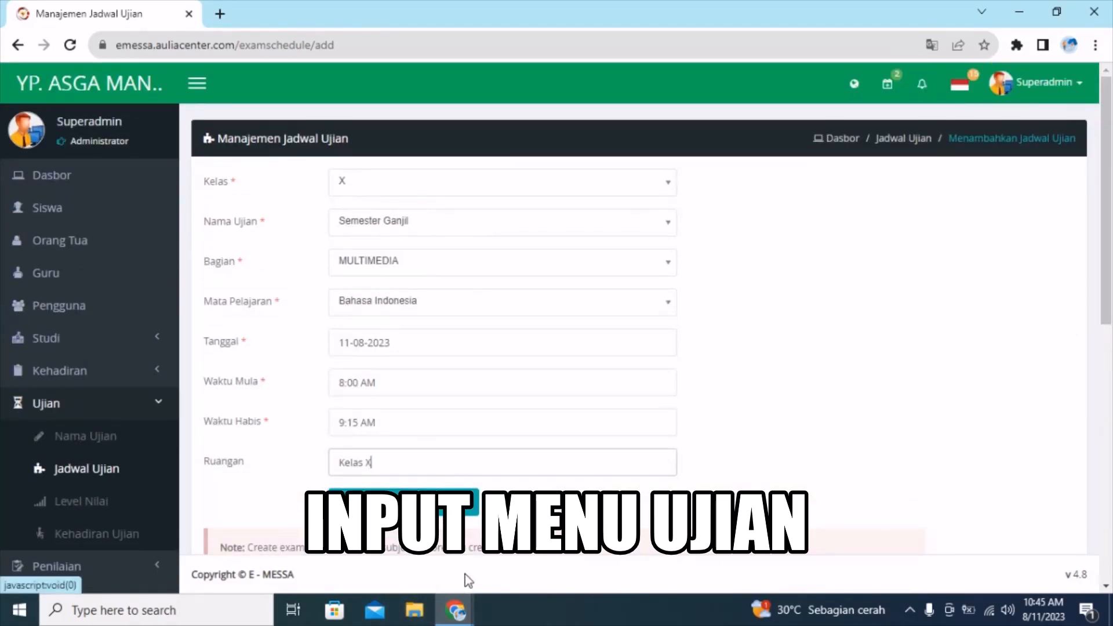
pyautogui.click(404, 503)
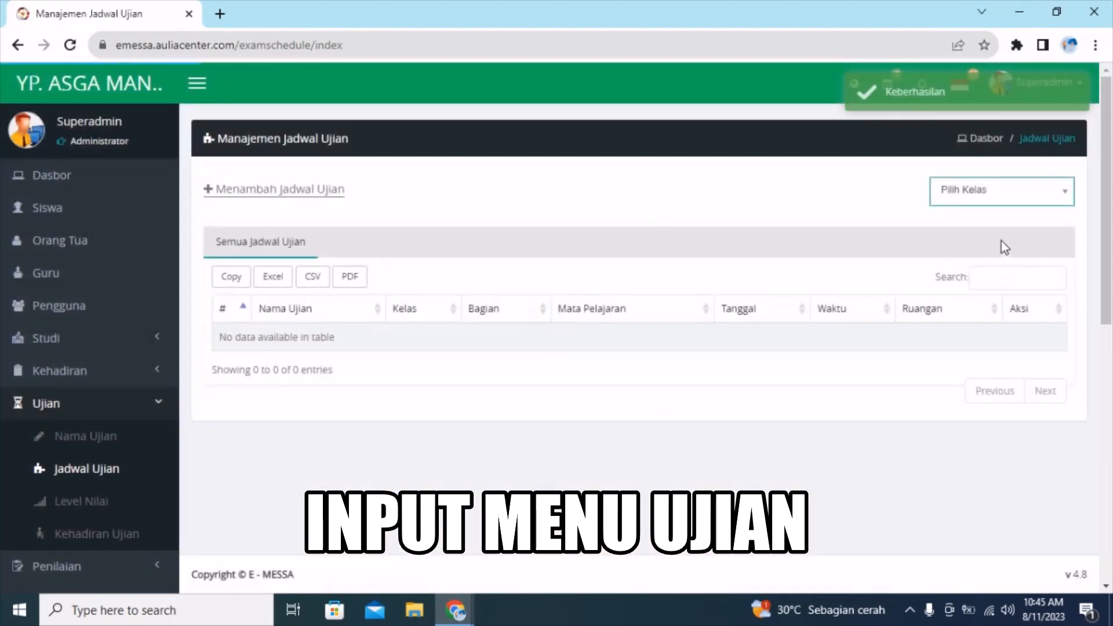
# - Filter the exam schedule list to class X to view its schedules
pyautogui.click(1039, 191)
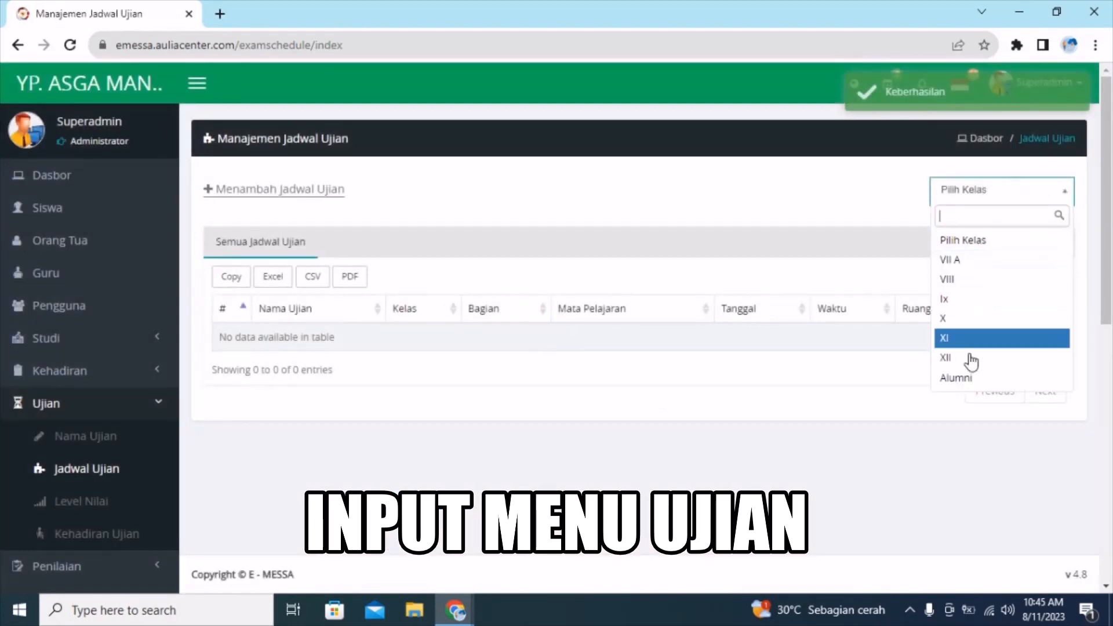
pyautogui.click(977, 328)
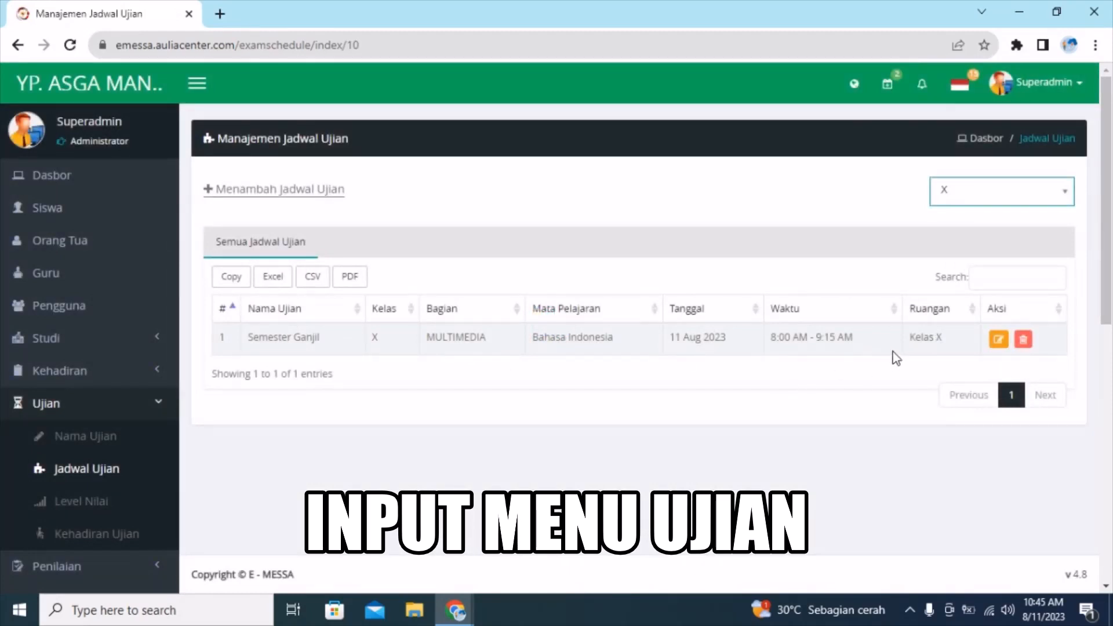
# - Start another exam schedule with Kelas XI, Nama Ujian Semester Ganjil and Bagian TBSM
pyautogui.click(313, 193)
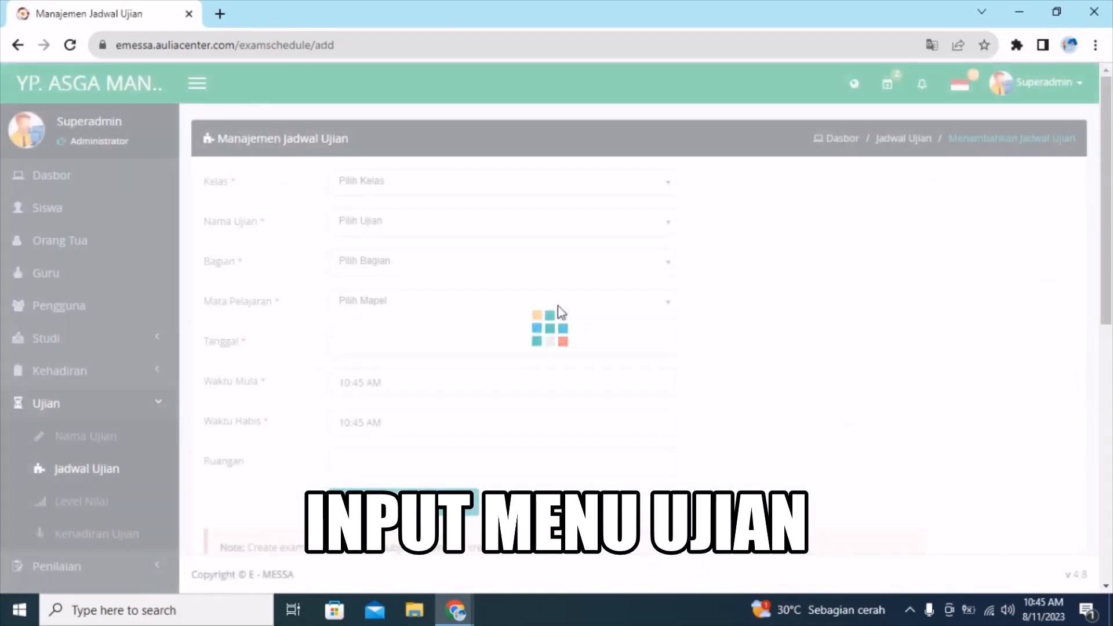
pyautogui.click(433, 183)
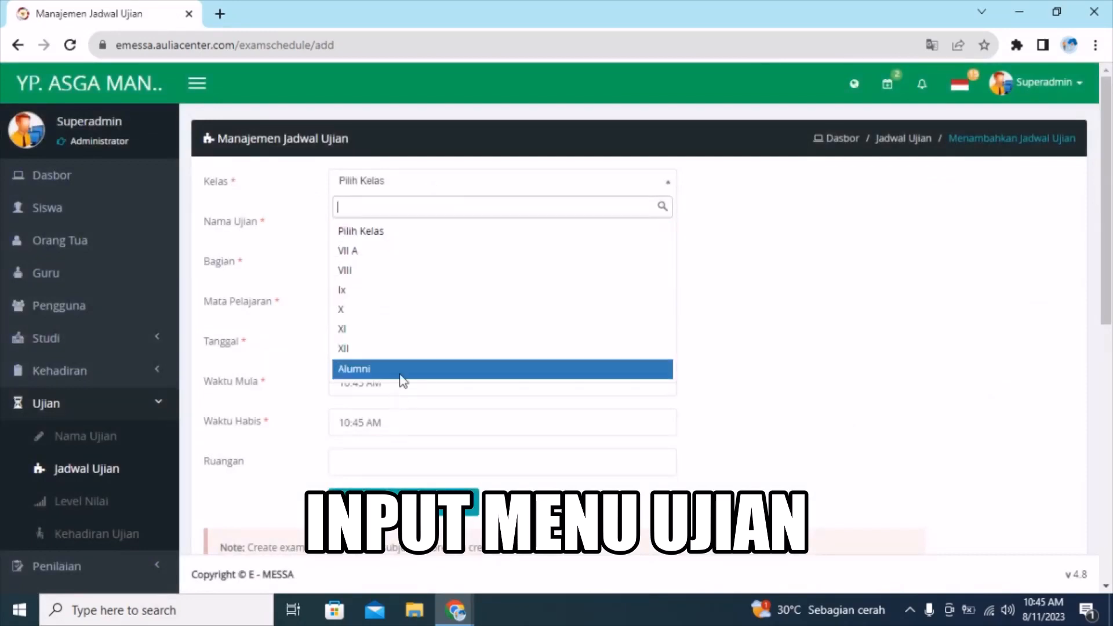
pyautogui.click(410, 330)
pyautogui.click(447, 221)
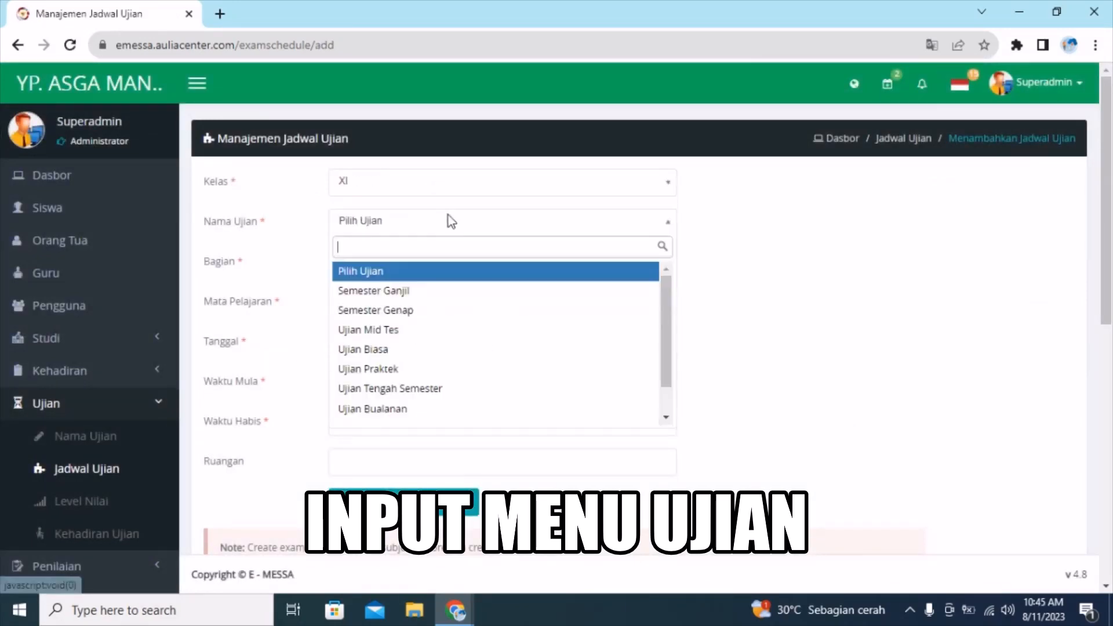
pyautogui.click(437, 292)
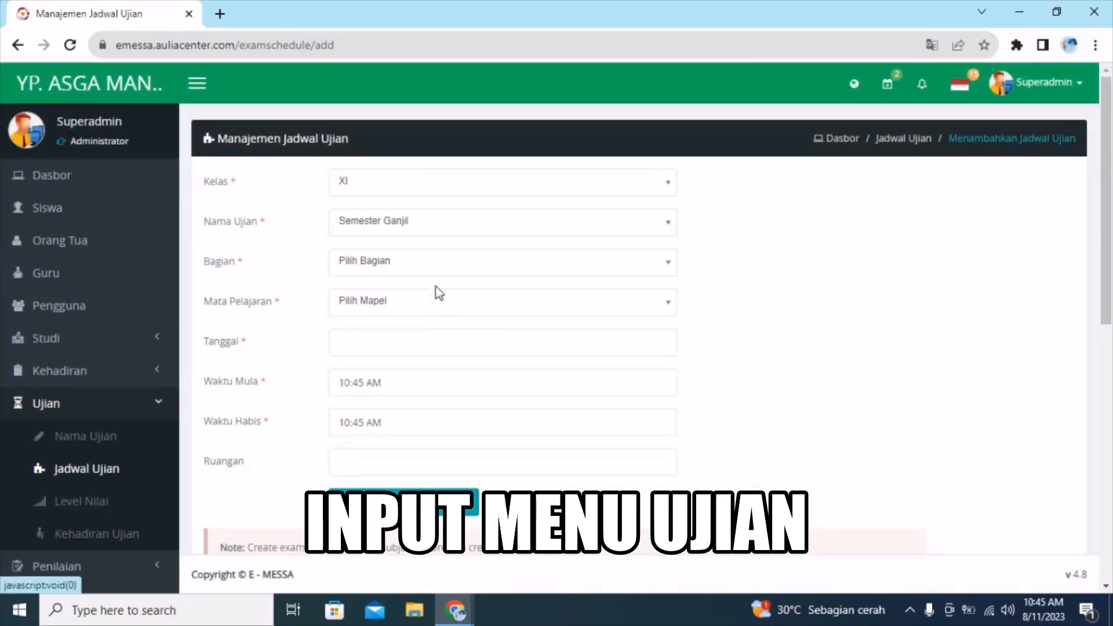
pyautogui.click(439, 272)
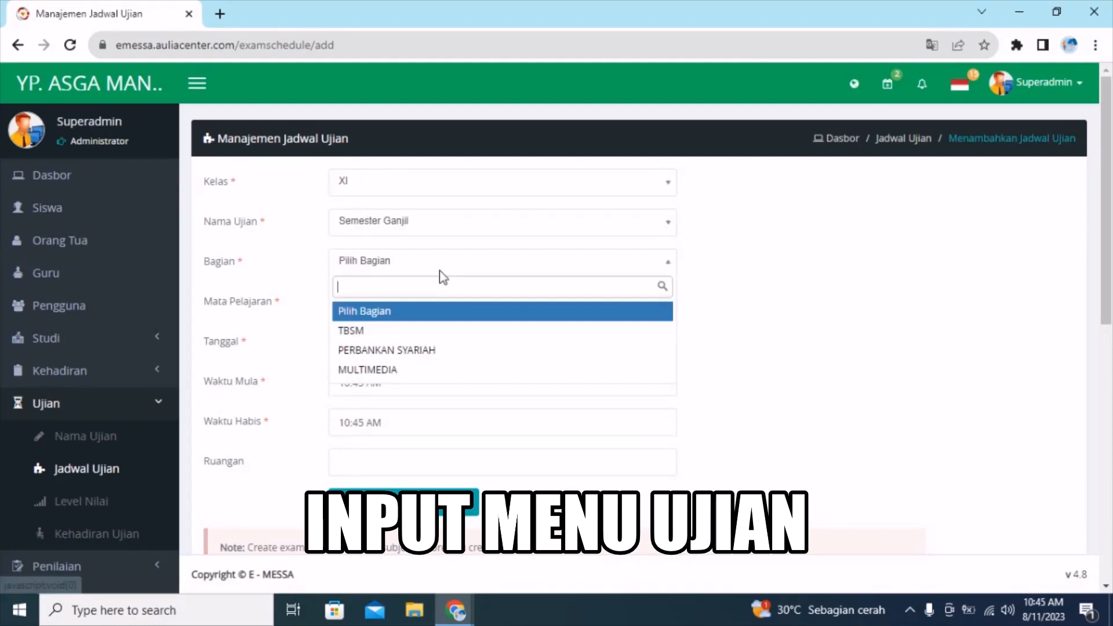
pyautogui.click(433, 331)
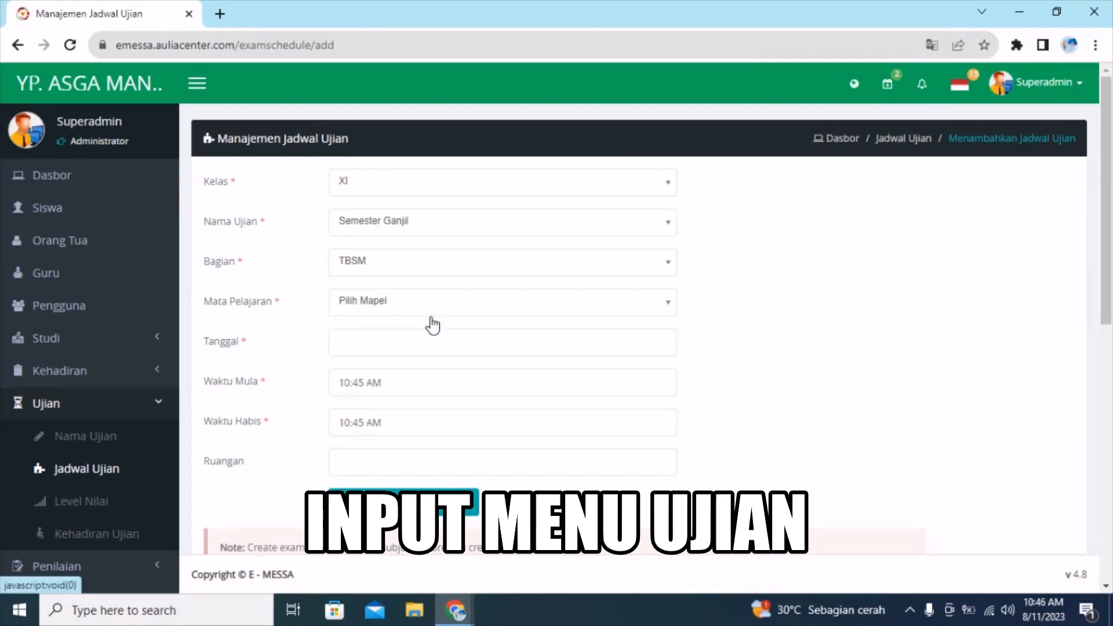
# - Check the available Mata Pelajaran options and review the date, start time, end time and room fields of the class XI schedule form
pyautogui.click(437, 304)
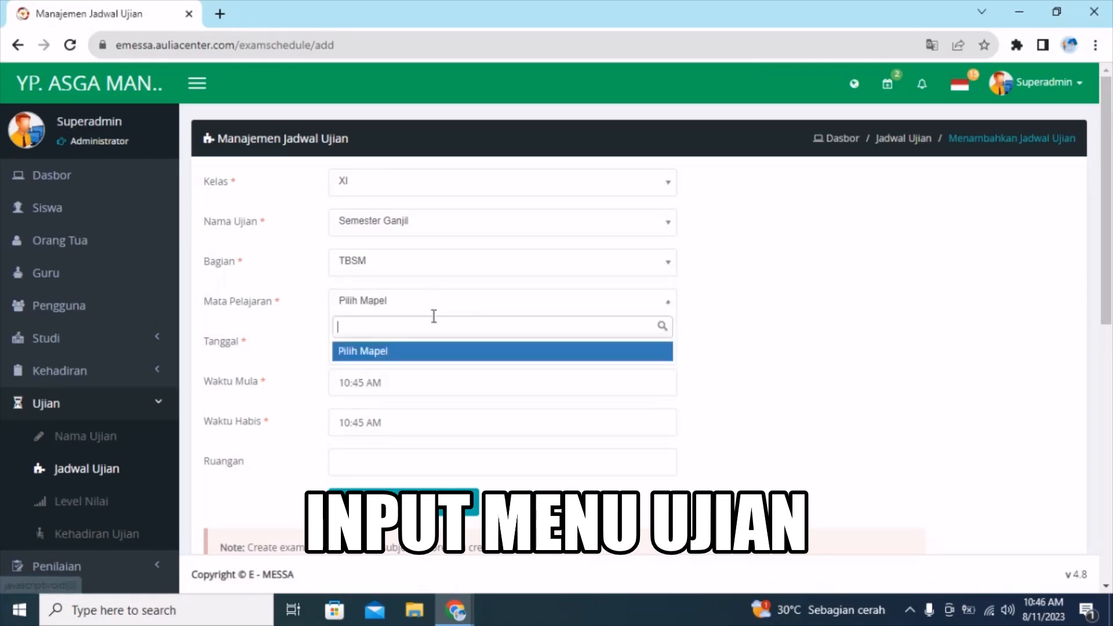
pyautogui.click(371, 375)
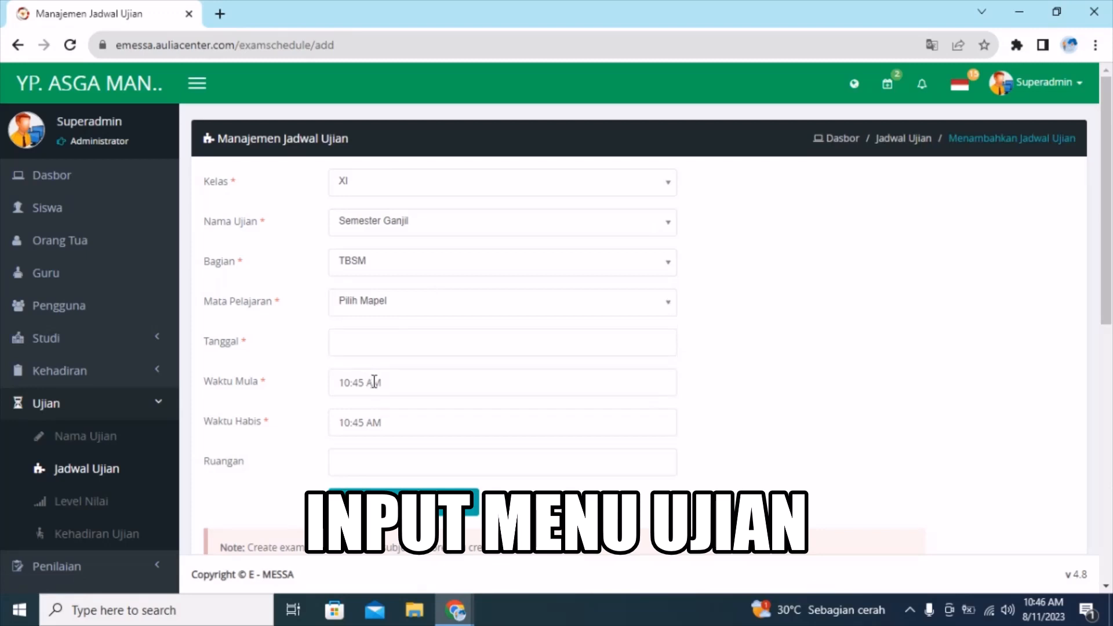
pyautogui.click(380, 342)
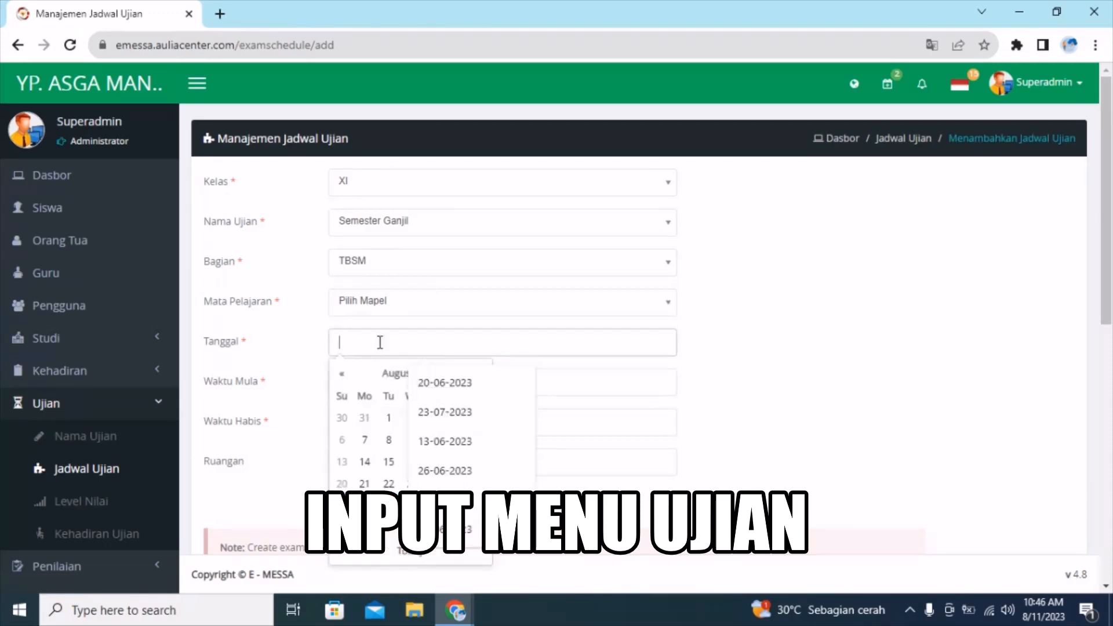
pyautogui.click(588, 384)
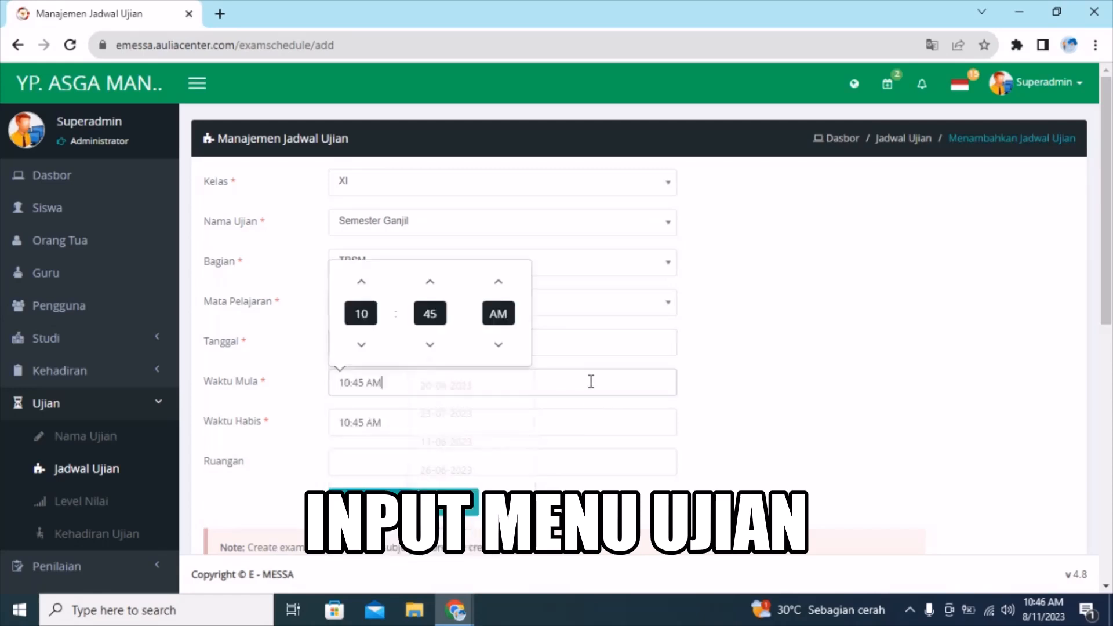
pyautogui.click(417, 423)
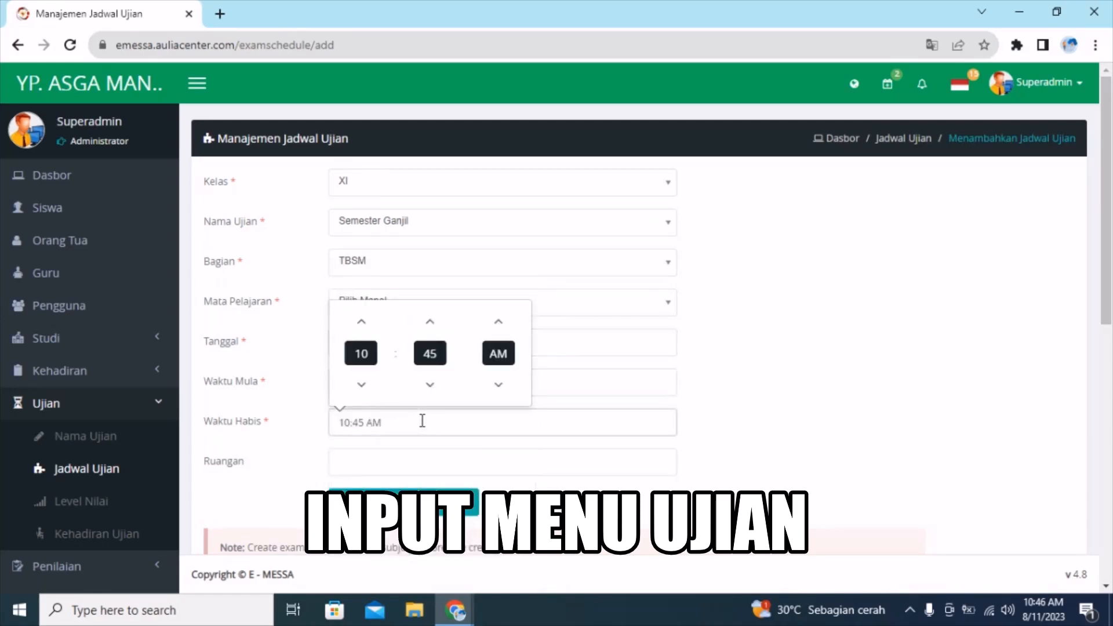
pyautogui.click(422, 462)
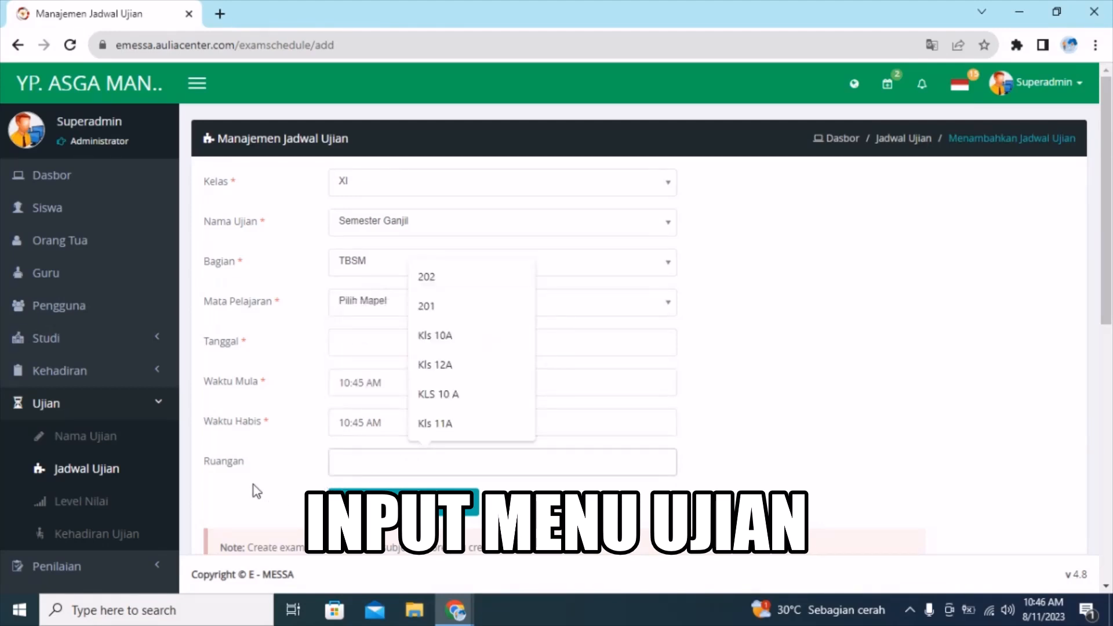
pyautogui.click(235, 481)
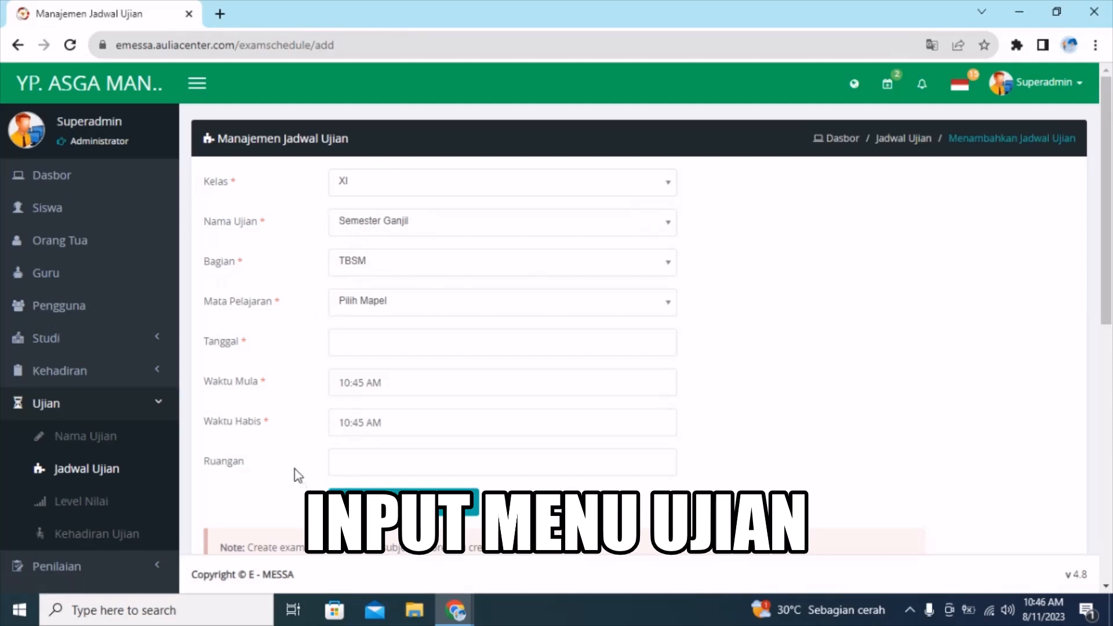
# - Go to the Level Nilai page and examine the minimum and maximum scores of grade levels A and B
pyautogui.click(132, 498)
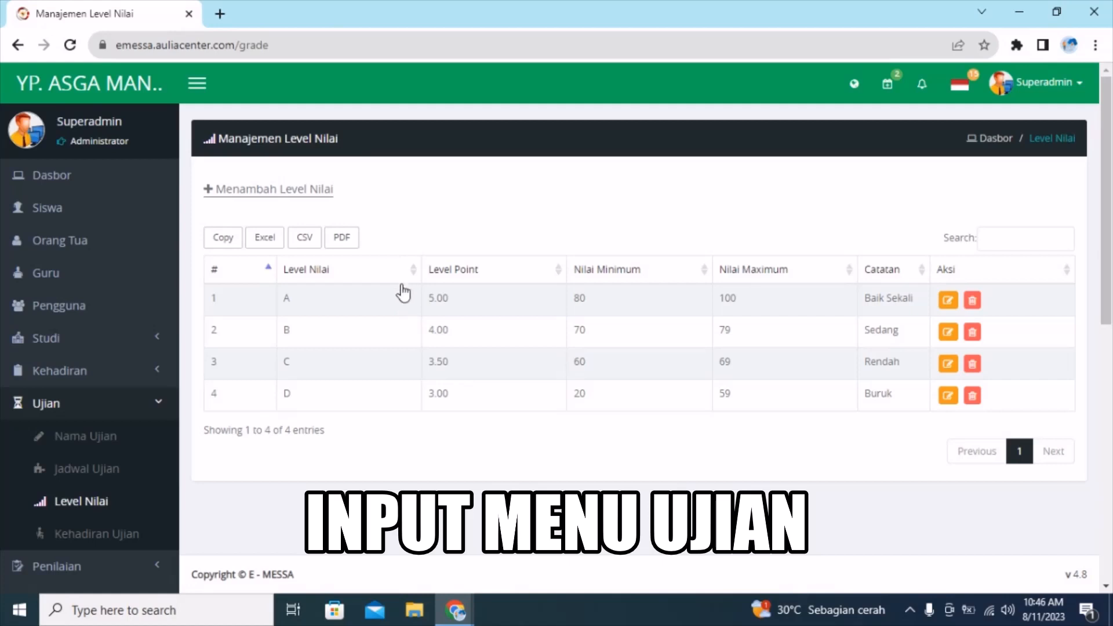
pyautogui.moveTo(299, 307); pyautogui.dragTo(278, 302)
pyautogui.click(600, 304)
pyautogui.click(751, 299)
pyautogui.doubleClick(751, 299)
pyautogui.click(279, 334)
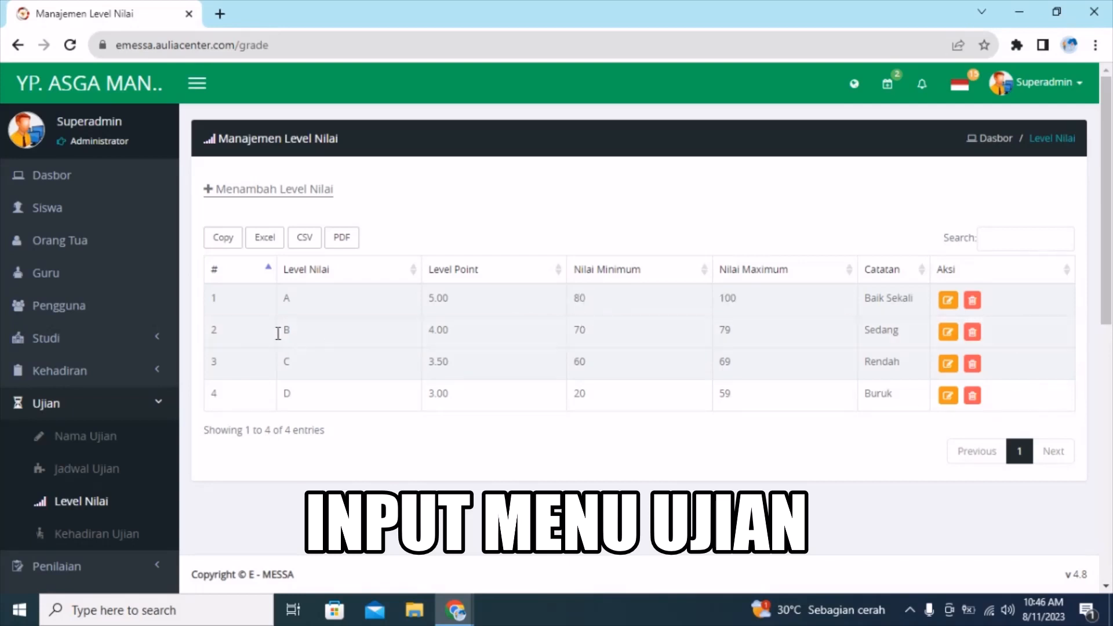
pyautogui.moveTo(278, 333); pyautogui.dragTo(262, 335)
pyautogui.moveTo(599, 336); pyautogui.dragTo(520, 333)
pyautogui.doubleClick(732, 335)
pyautogui.doubleClick(285, 330)
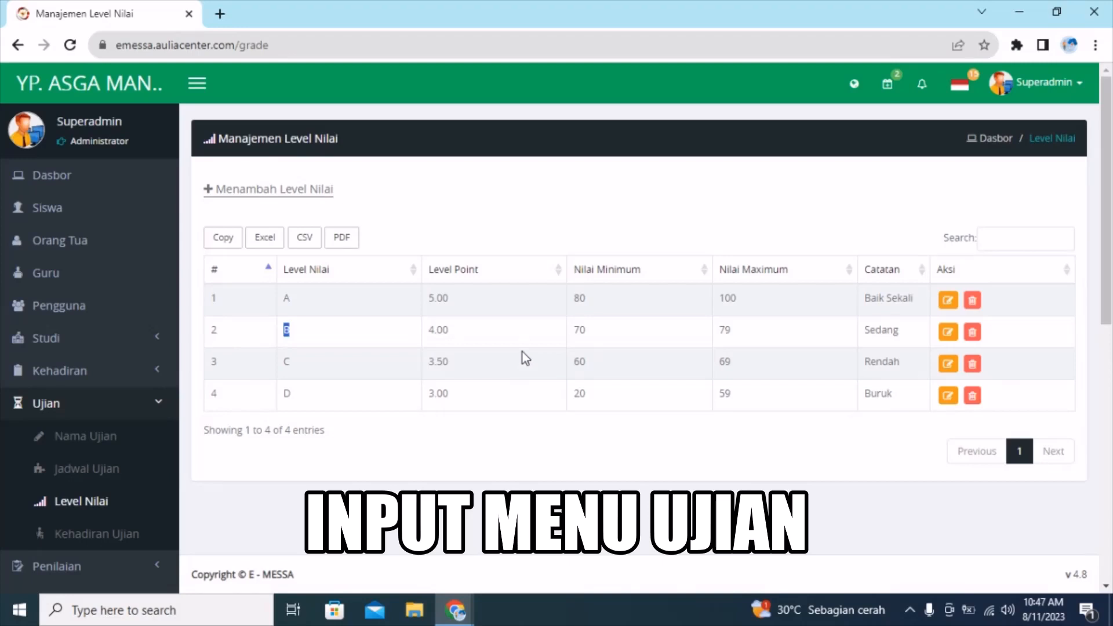
# - Open the form for adding a grade level, review its fields and return to the grade level list without adding anything
pyautogui.click(342, 308)
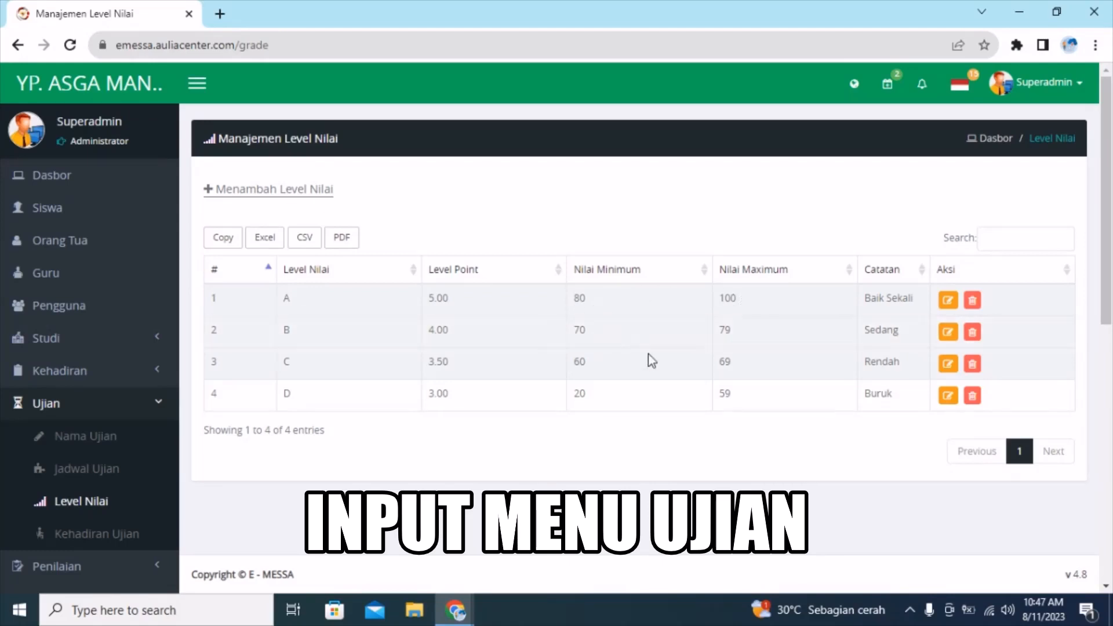
pyautogui.click(284, 192)
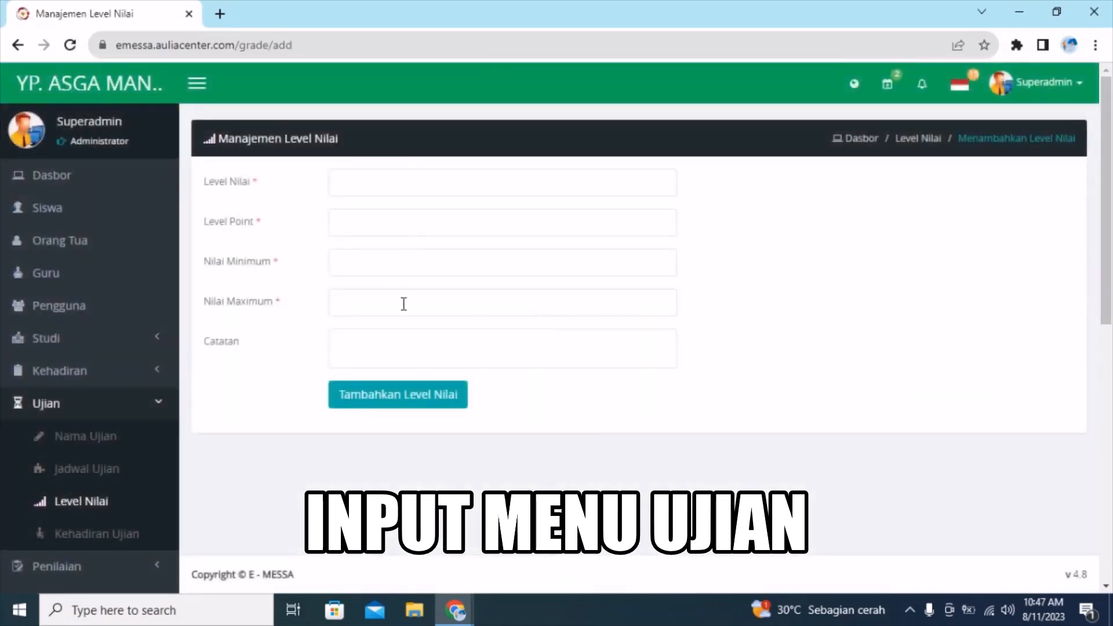
pyautogui.click(17, 45)
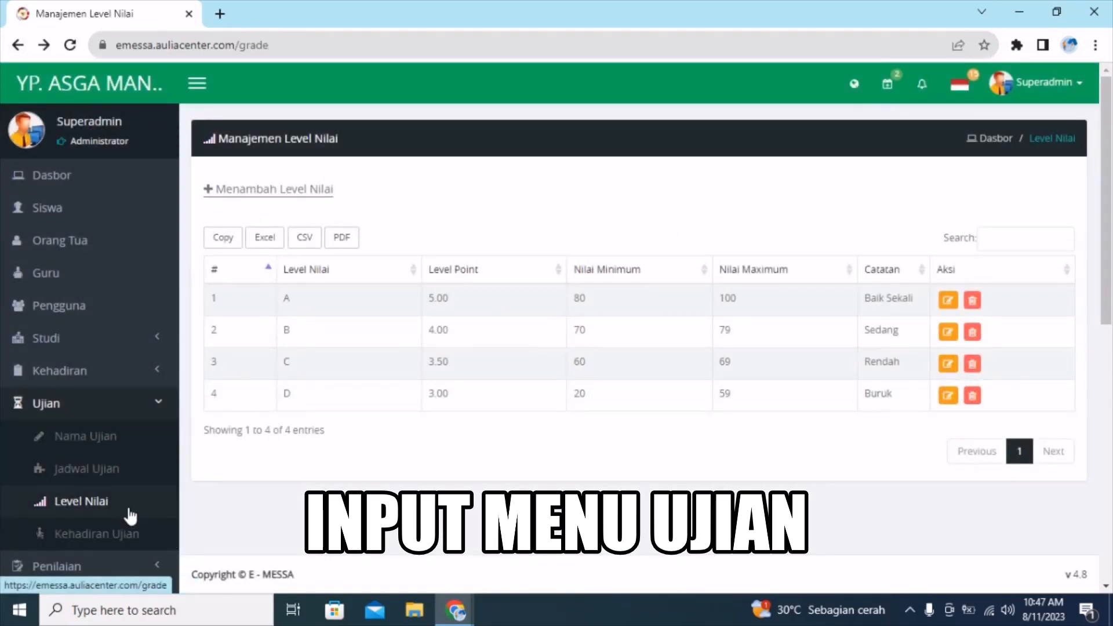
# - Go to the Kehadiran Ujian page and choose Ujian Semester Ganjil, Kelas X and Subjek Bahasa Indonesia
pyautogui.scroll(-1, 452, 434)
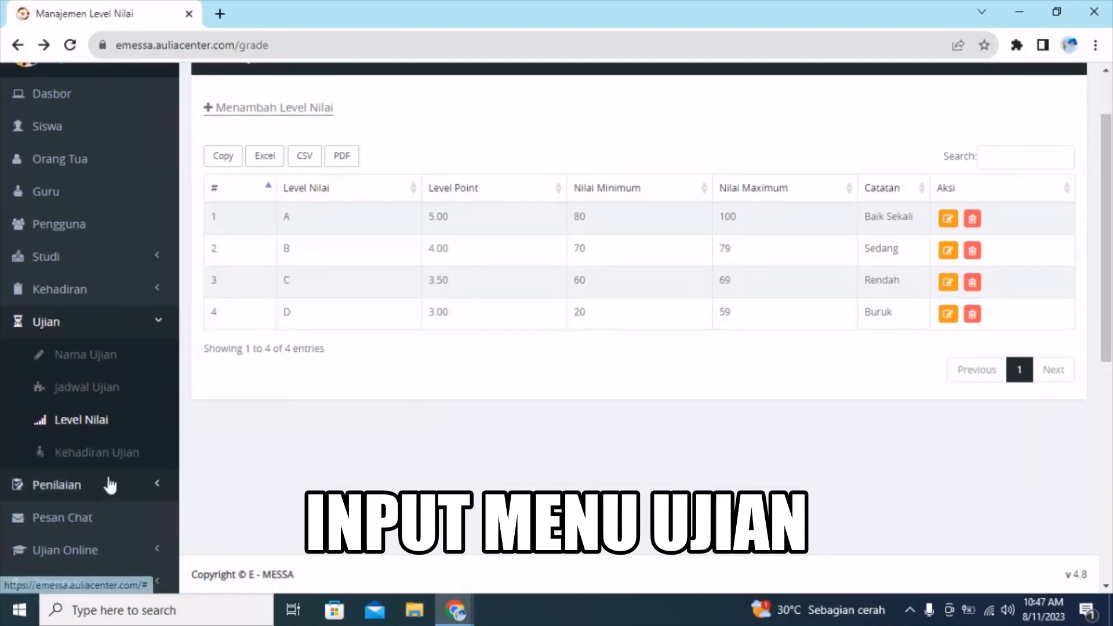
pyautogui.click(128, 462)
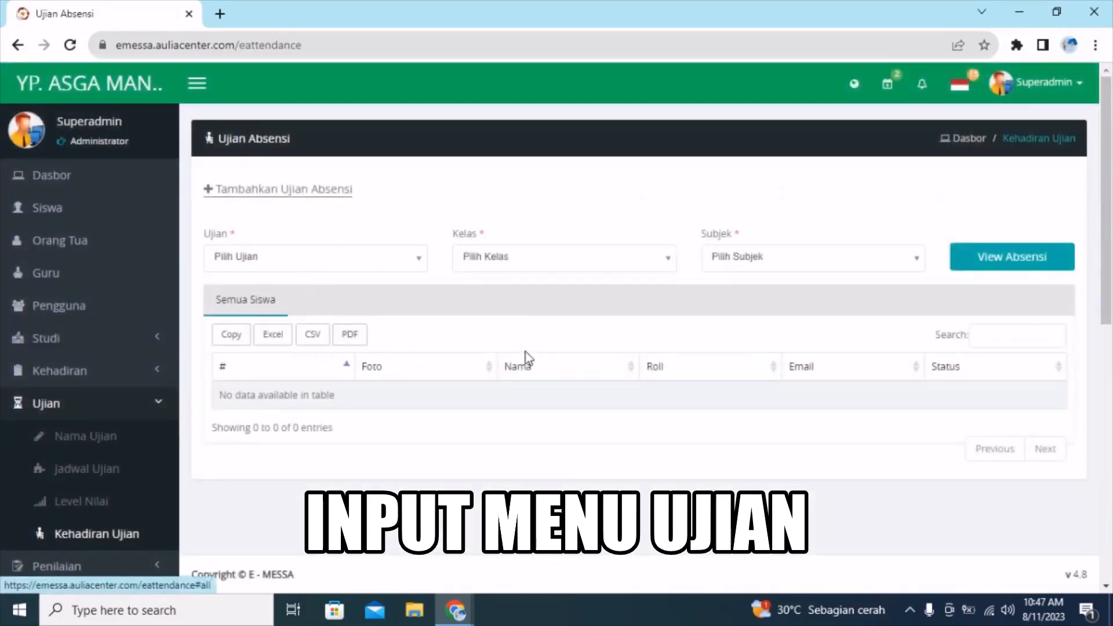
pyautogui.click(420, 262)
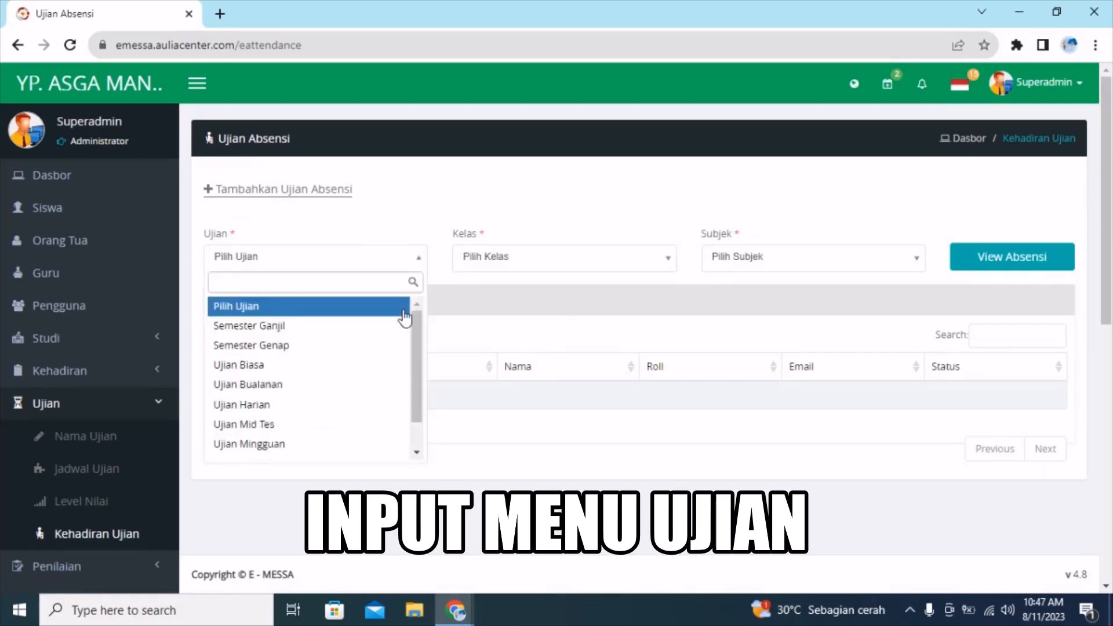
pyautogui.click(392, 328)
pyautogui.click(665, 262)
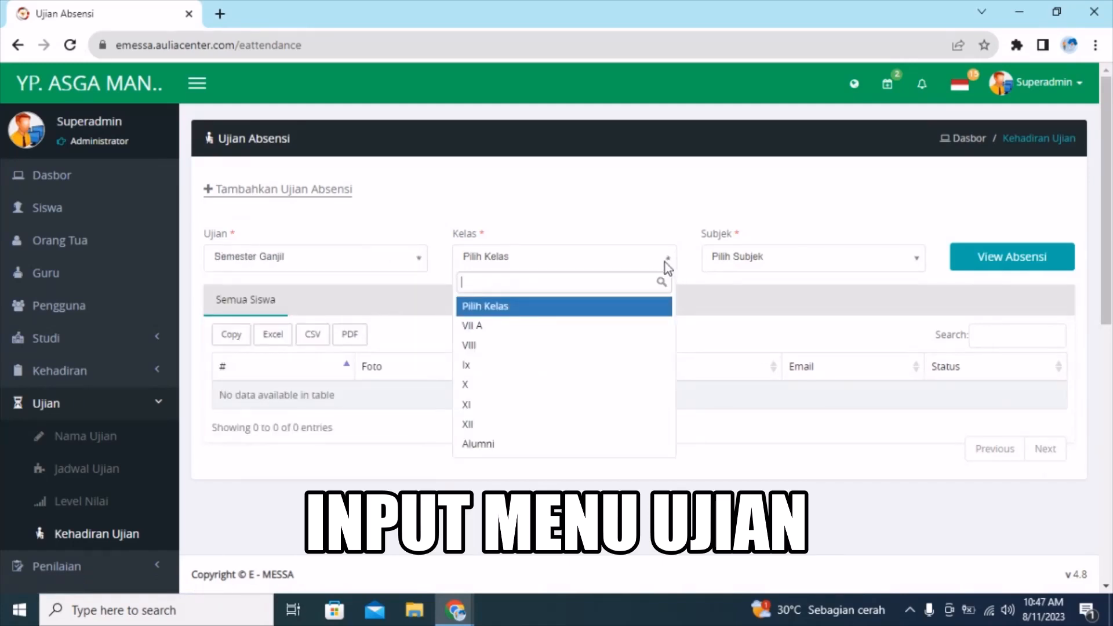
pyautogui.click(894, 272)
pyautogui.click(877, 328)
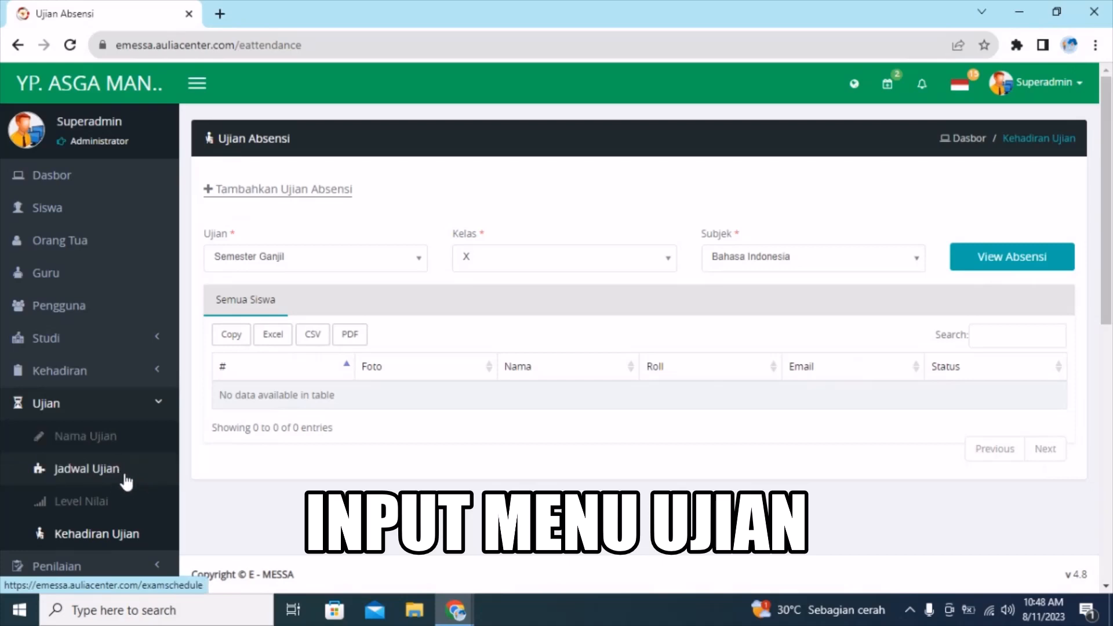
# - Reselect Semester Ganjil, class X and Bahasa Indonesia as the exam attendance filters, and view the students' attendance status
pyautogui.click(410, 255)
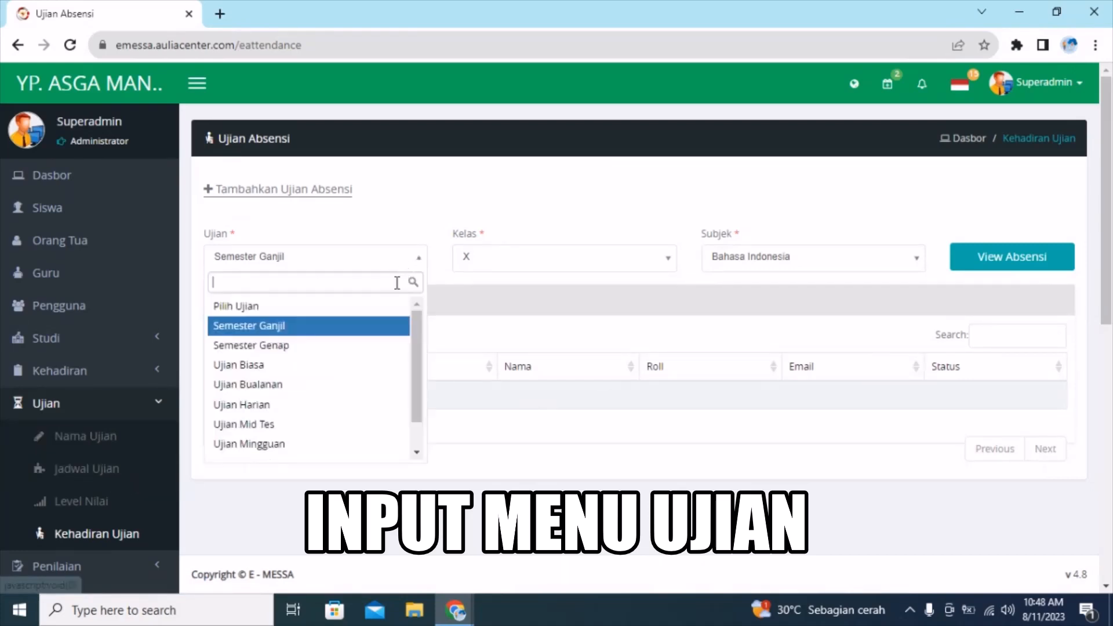
pyautogui.click(382, 326)
pyautogui.click(550, 271)
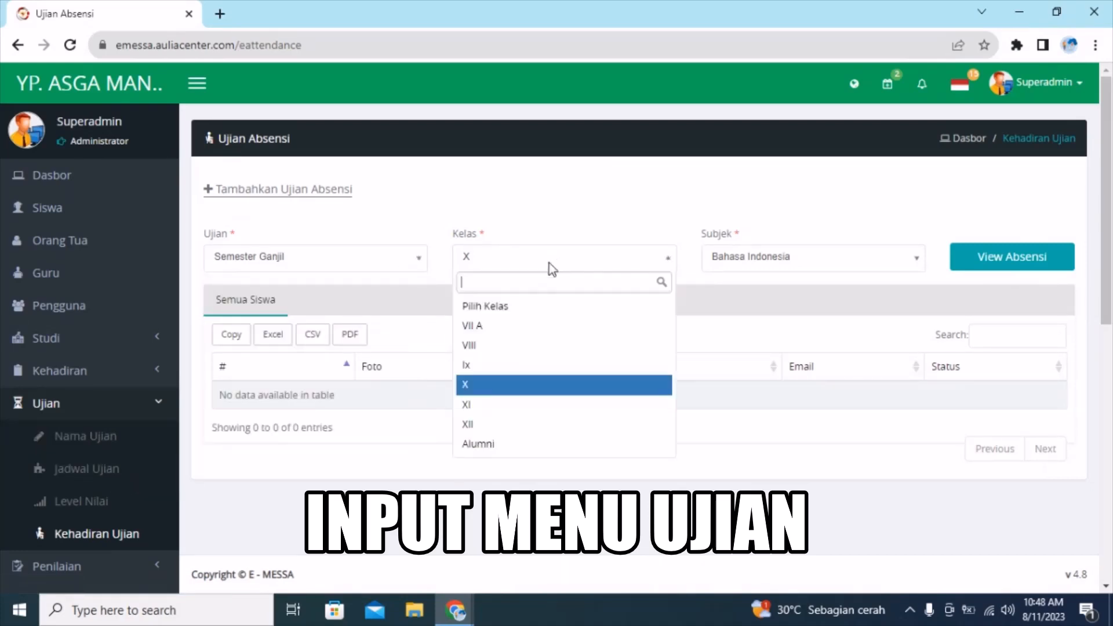
pyautogui.click(524, 383)
pyautogui.click(922, 254)
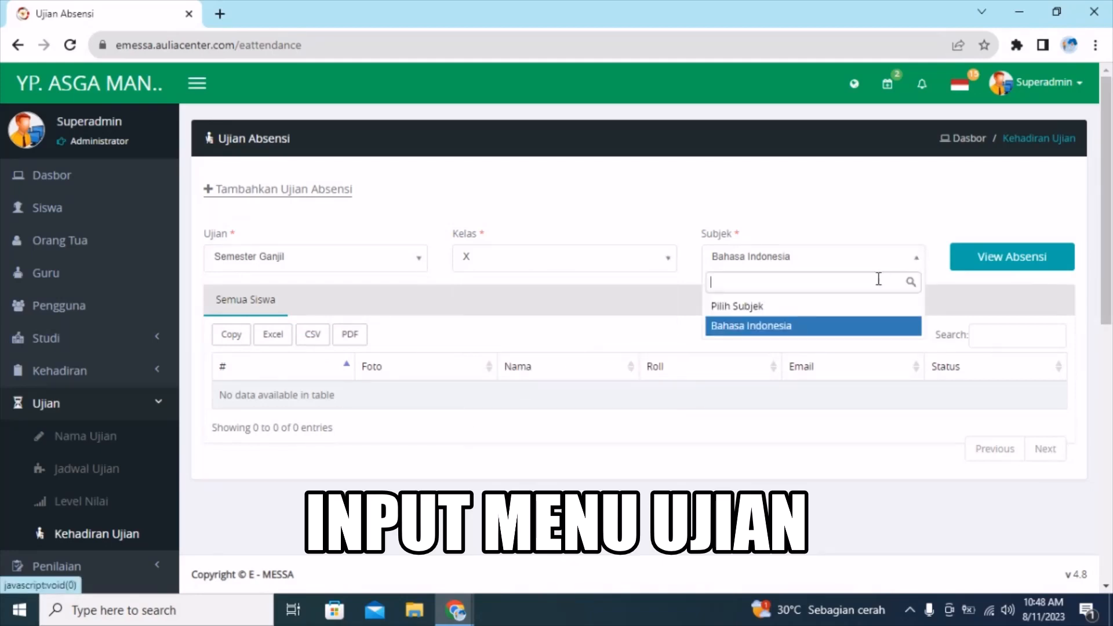
pyautogui.click(846, 331)
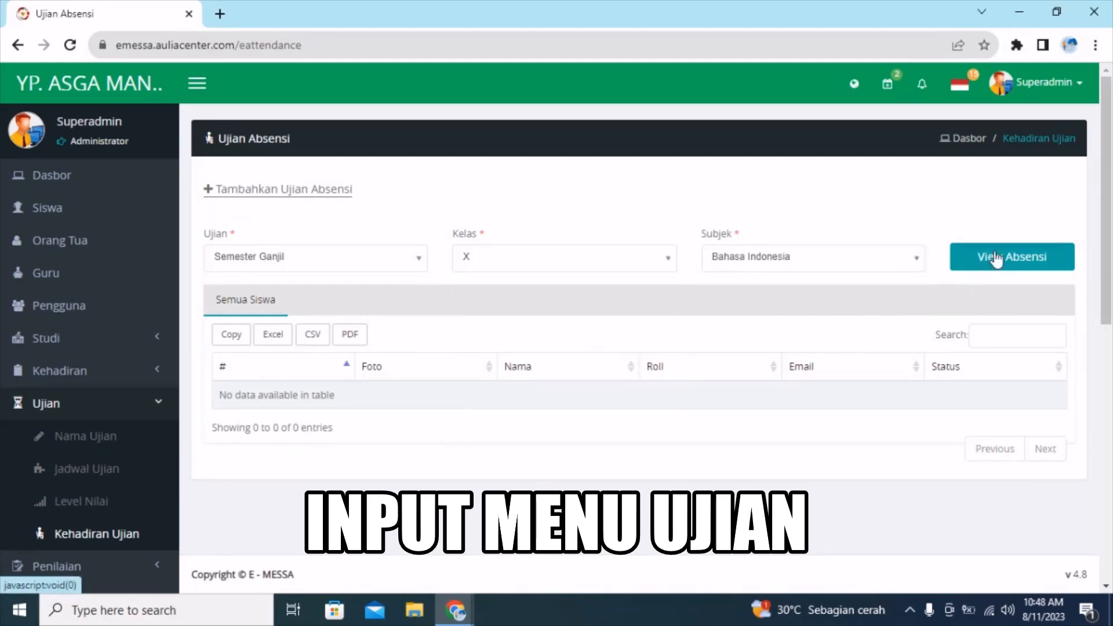
pyautogui.click(995, 260)
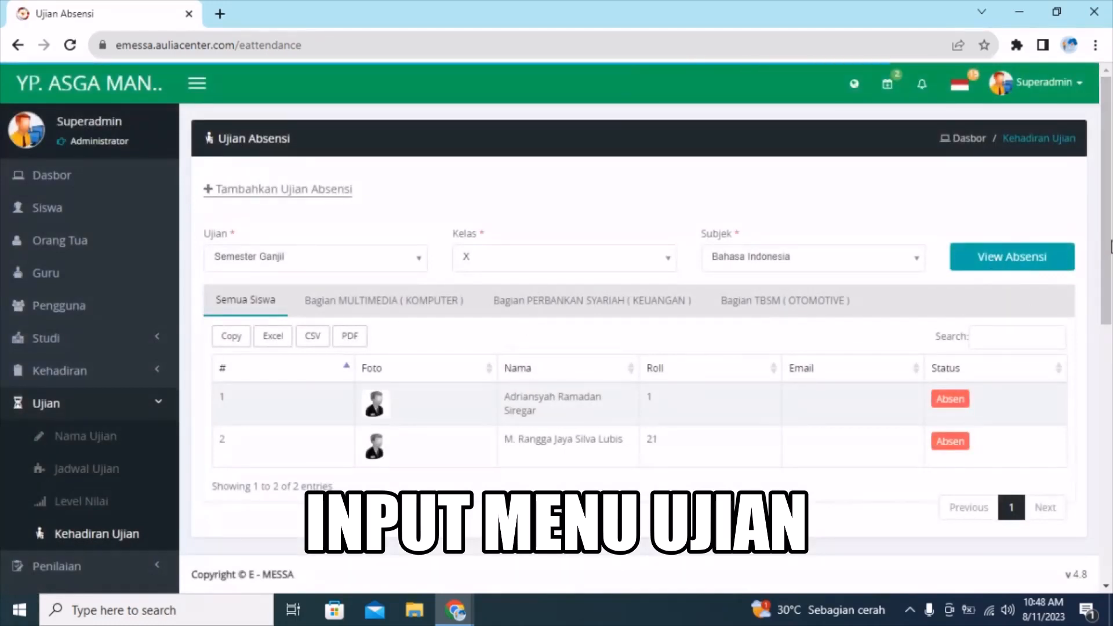
pyautogui.scroll(-2, 170, 283)
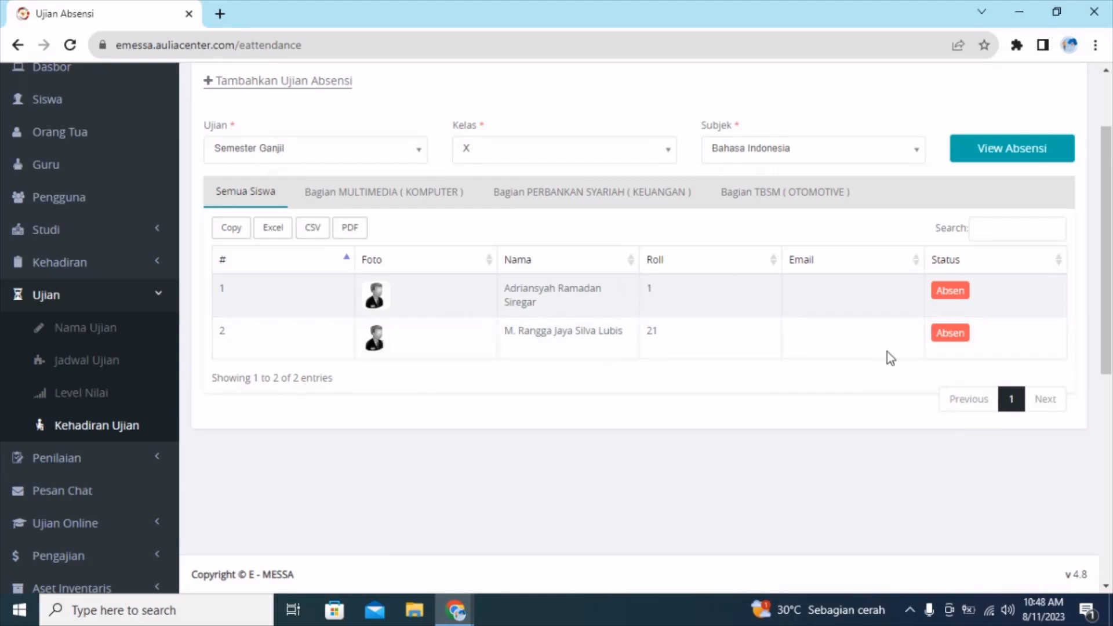
pyautogui.moveTo(1111, 326); pyautogui.dragTo(1111, 207)
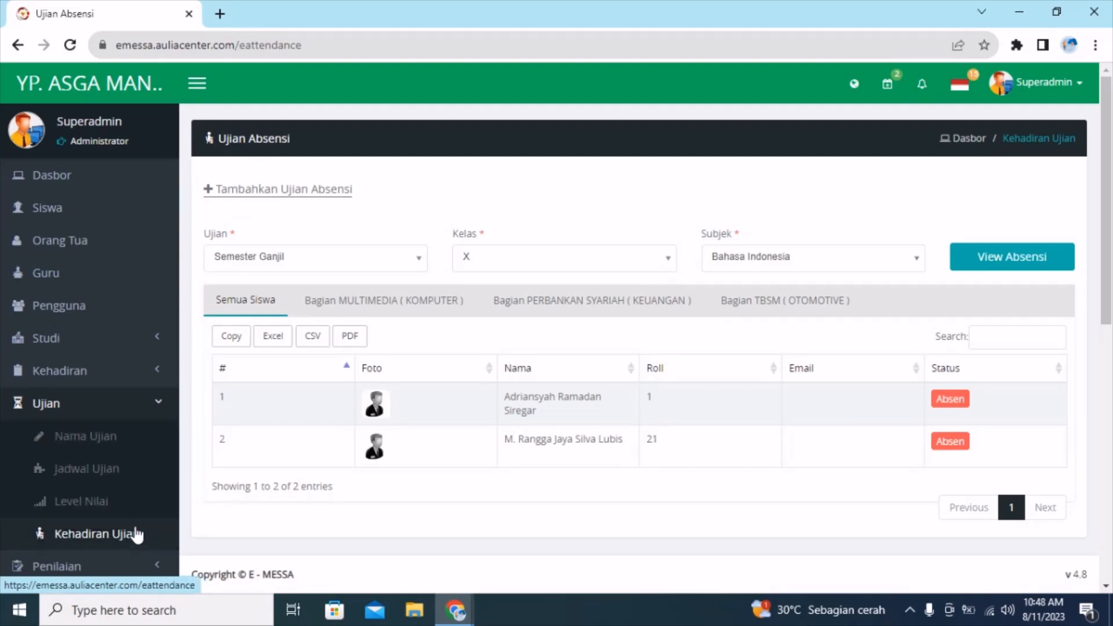
# - Start a new exam attendance entry for Semester Ganjil, Kelas X, Bagian MULTIMEDIA and Subjek Bahasa Indonesia, and load its student list
pyautogui.click(306, 192)
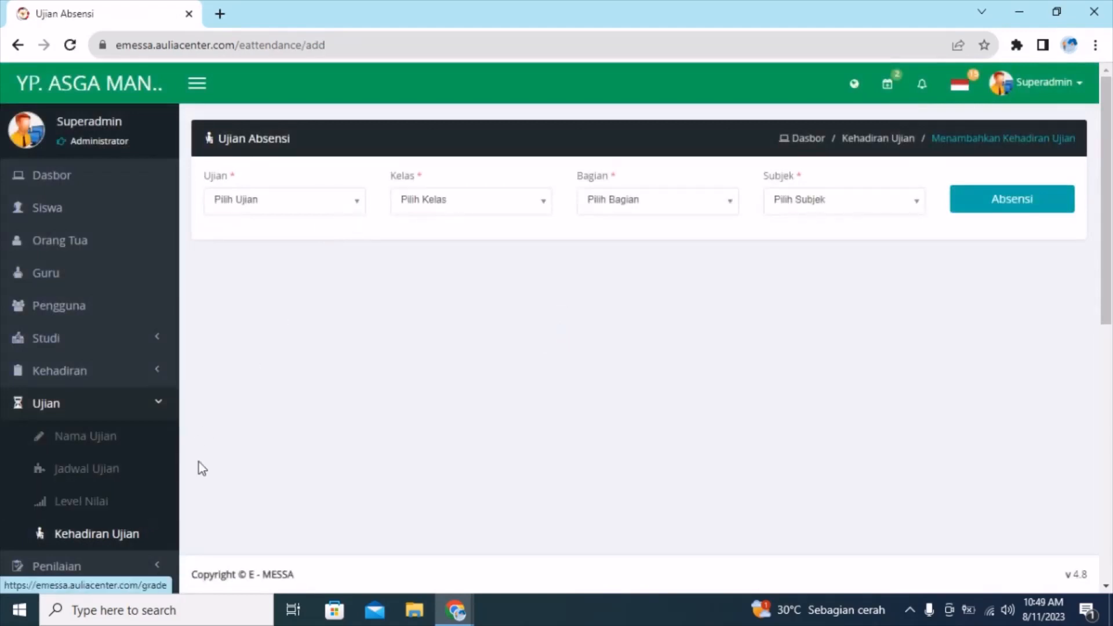
pyautogui.click(357, 207)
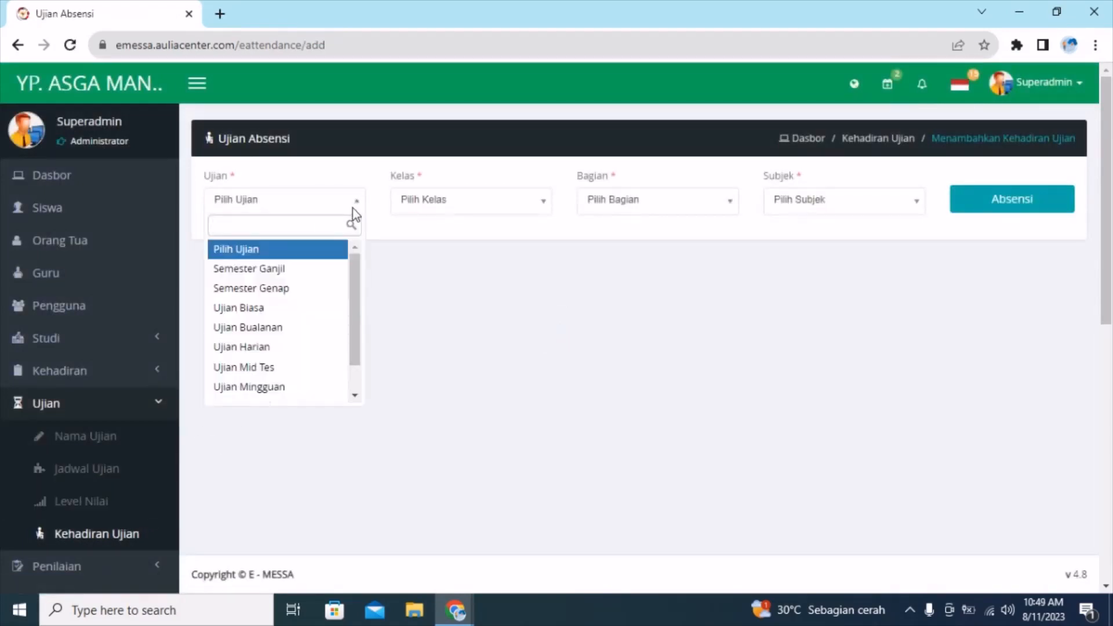
pyautogui.click(335, 278)
pyautogui.click(540, 200)
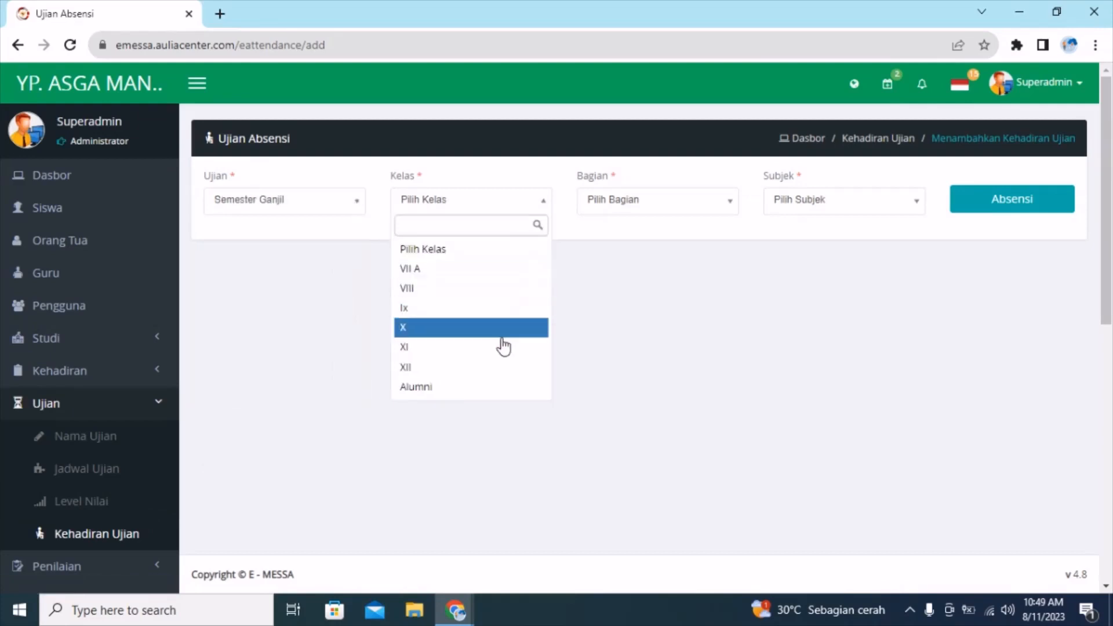
pyautogui.click(504, 325)
pyautogui.click(725, 201)
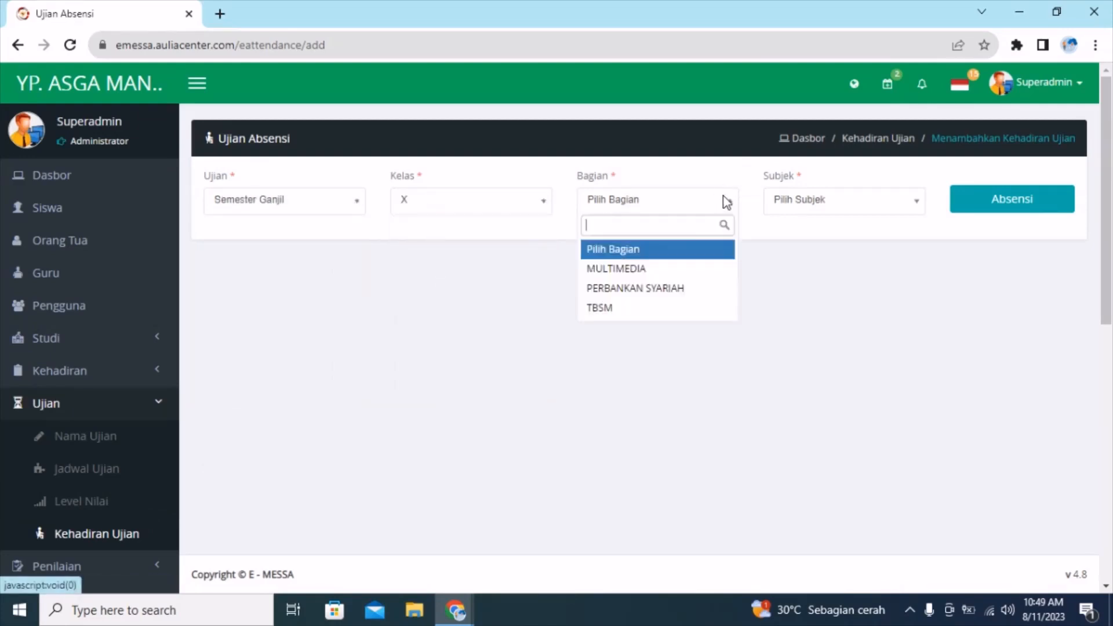
pyautogui.click(701, 269)
pyautogui.click(915, 203)
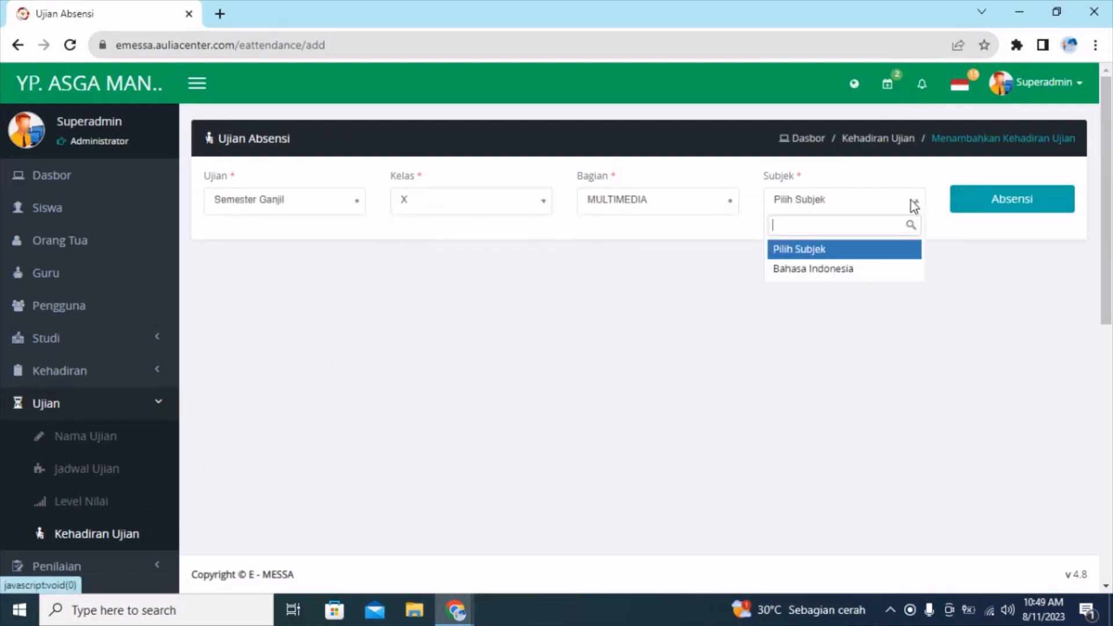
pyautogui.click(874, 268)
pyautogui.click(1001, 194)
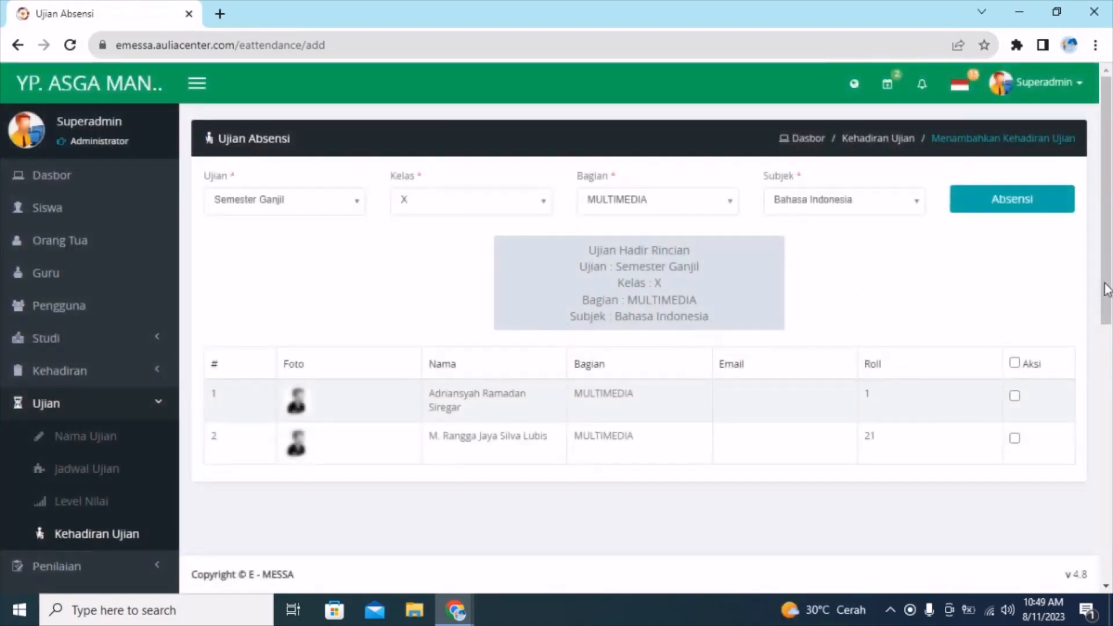
# - Review the exam, class, section and subject in the Ujian Hadir Rincian summary
pyautogui.scroll(-1, 1105, 286)
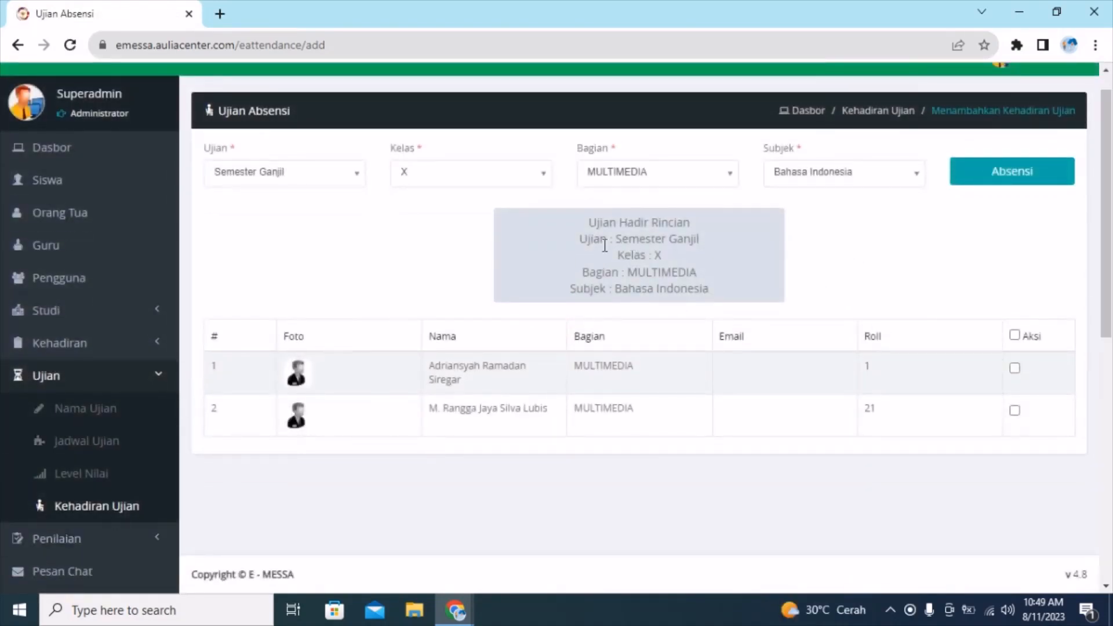
pyautogui.moveTo(581, 227); pyautogui.dragTo(752, 251)
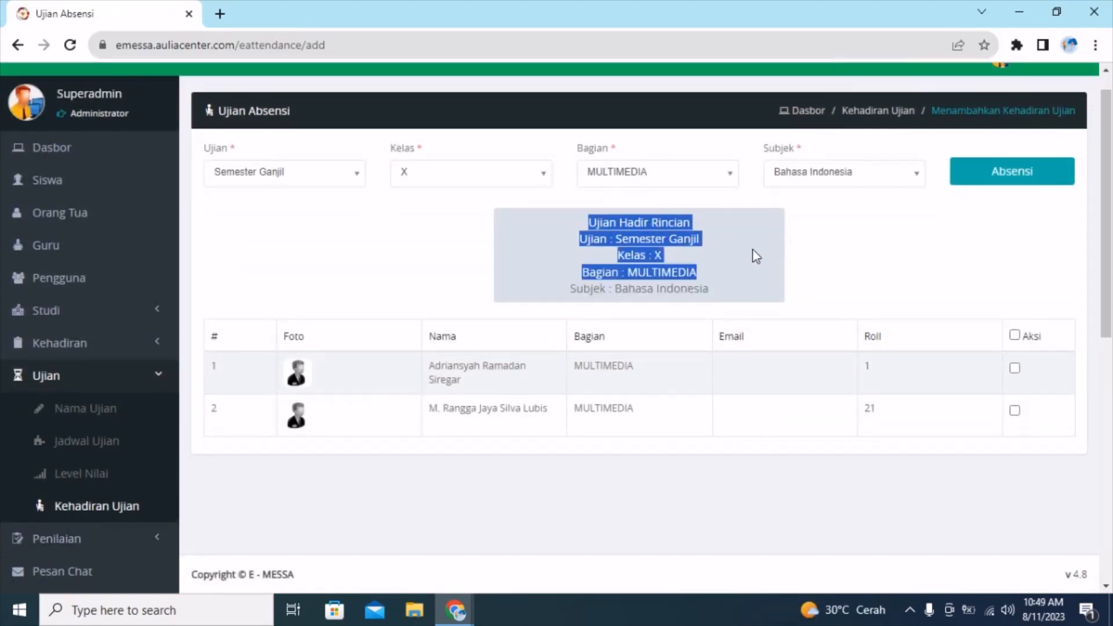
pyautogui.click(727, 255)
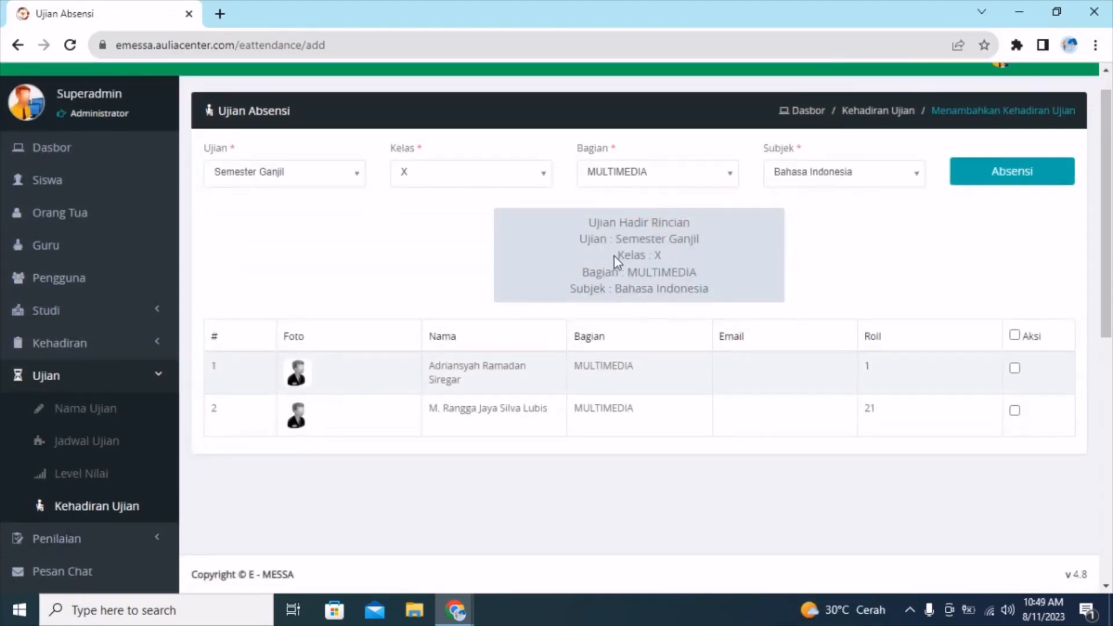
pyautogui.moveTo(615, 256); pyautogui.dragTo(697, 273)
pyautogui.moveTo(615, 288); pyautogui.dragTo(731, 293)
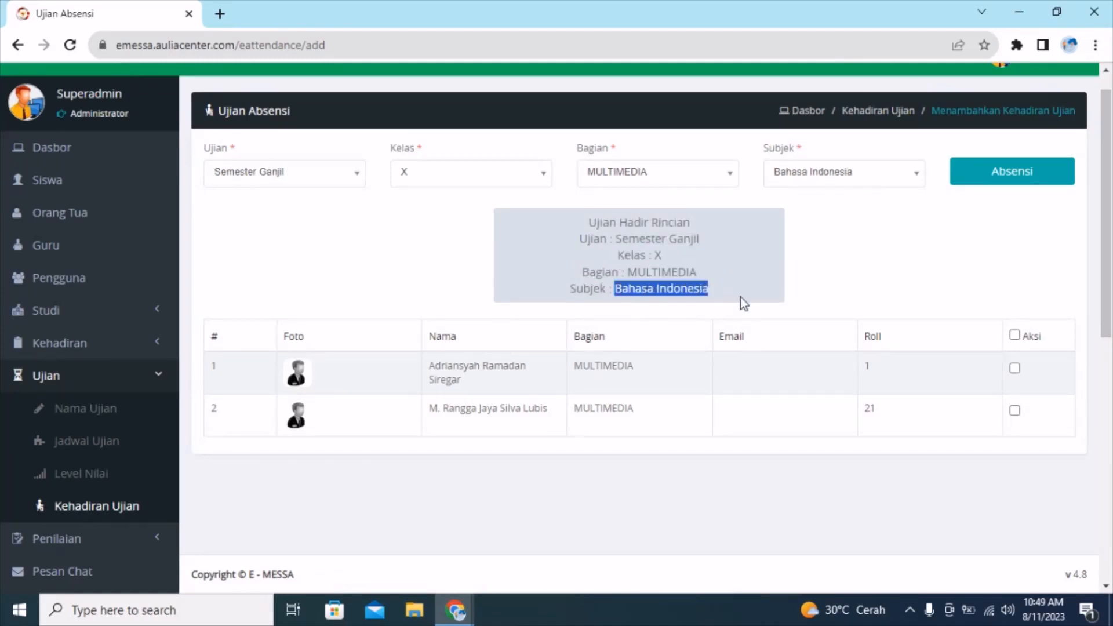
# - Mark both listed MULTIMEDIA students as attending the exam, and collapse the Ujian section
pyautogui.click(1014, 368)
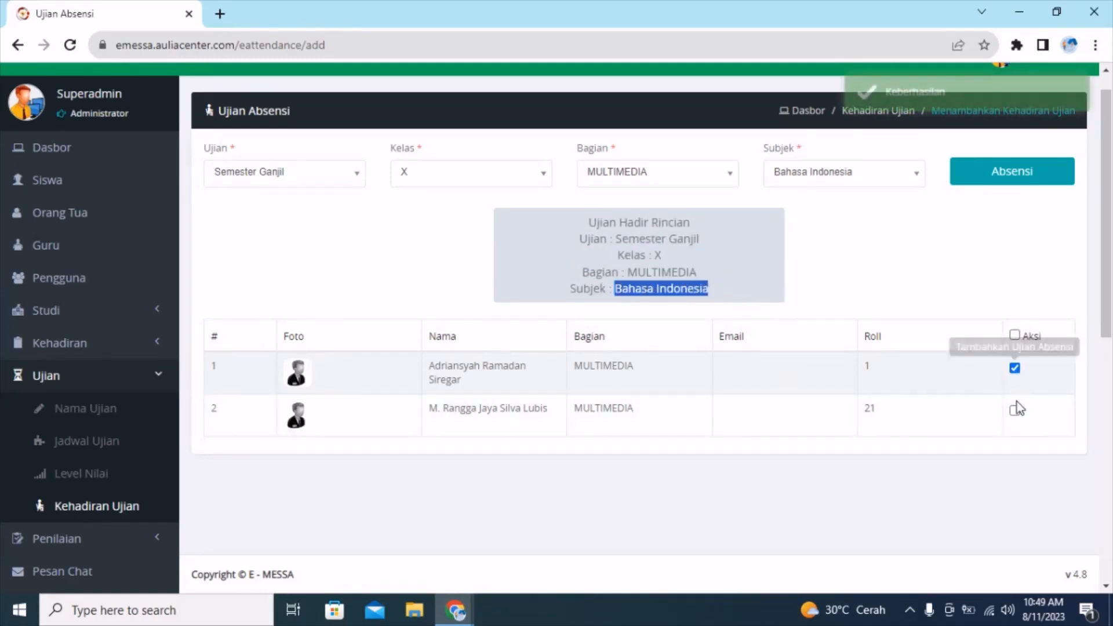
pyautogui.click(1014, 409)
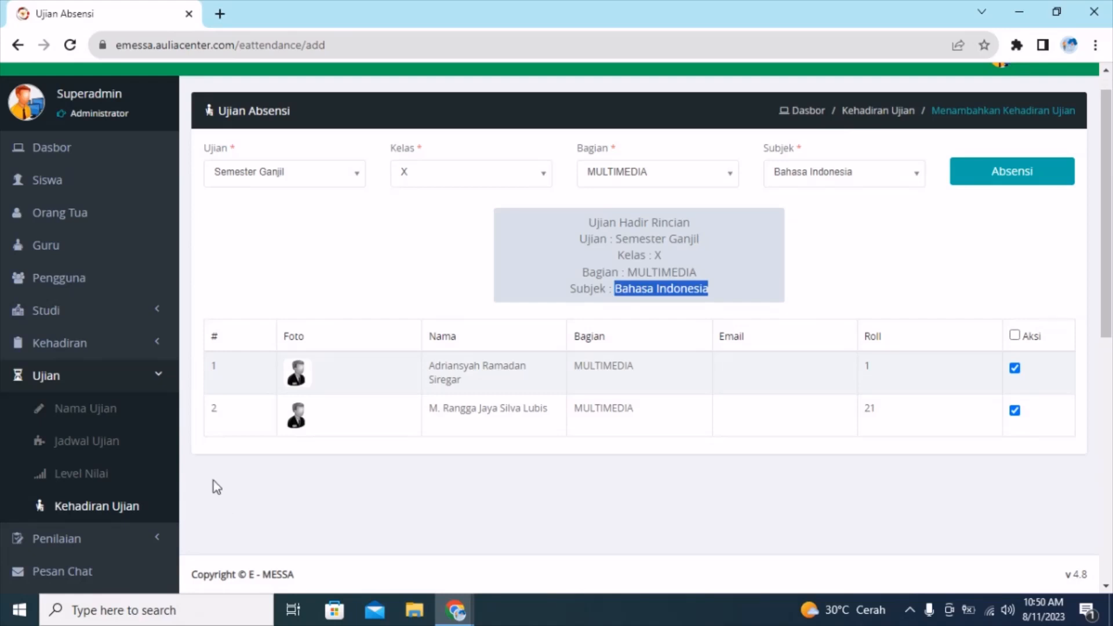
pyautogui.click(156, 378)
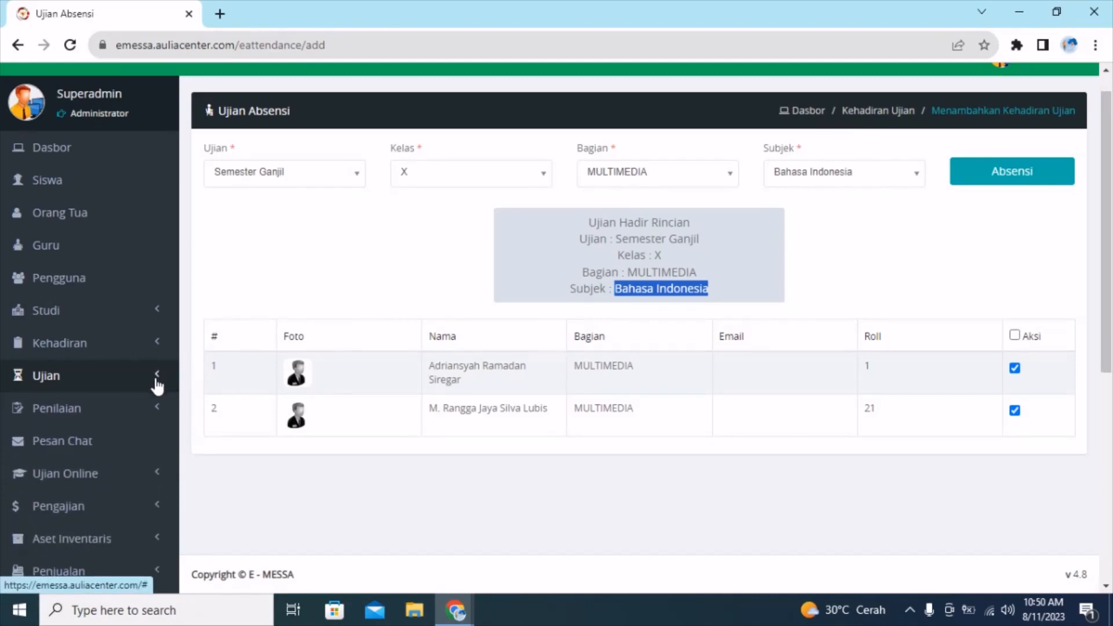
pyautogui.click(1016, 41)
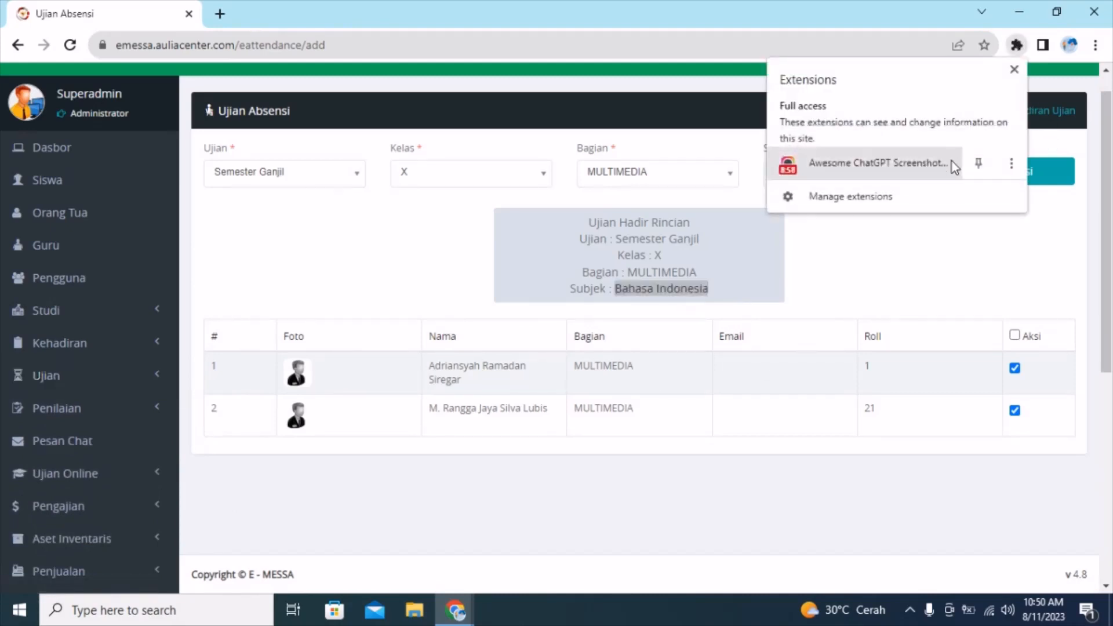